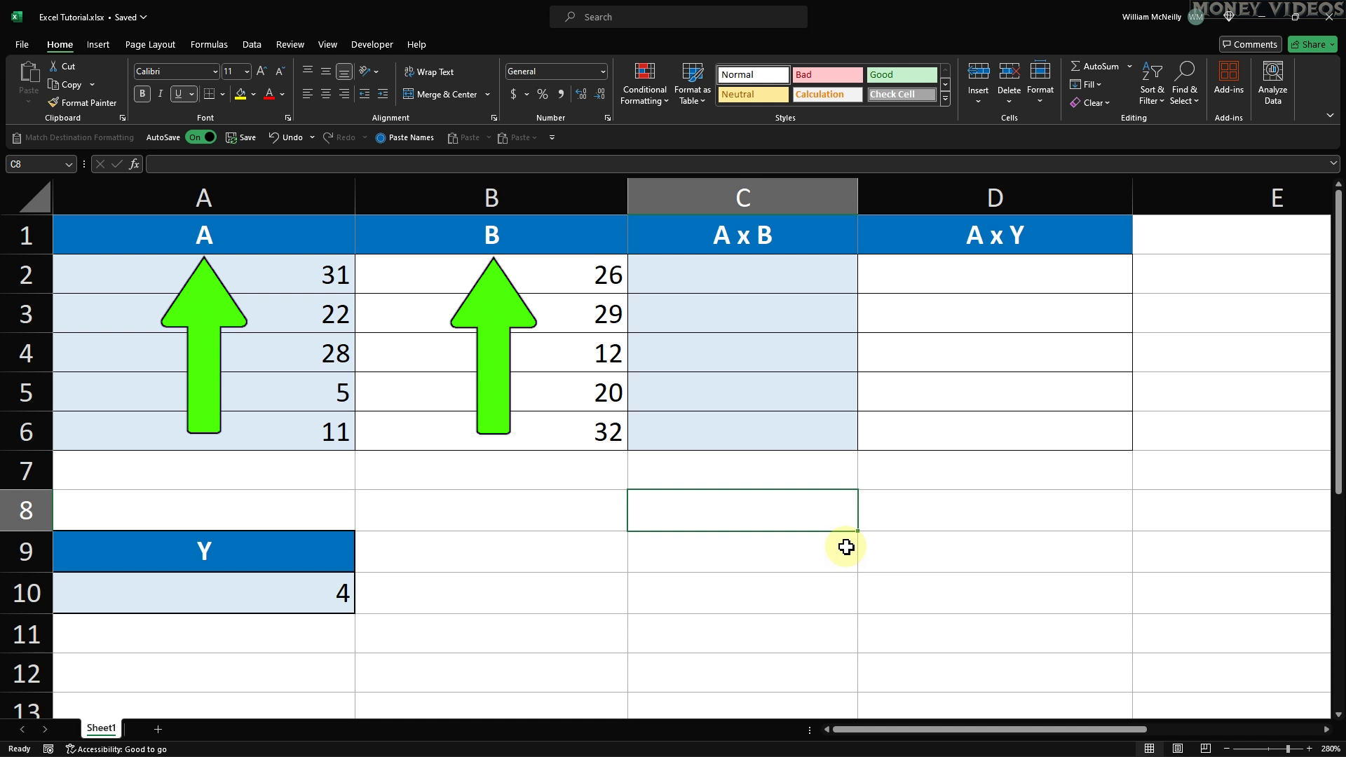
Step: Enter the formula =A2*B2 in C2 so it shows 806
{"action": "left_click", "coordinate": [744, 282]}
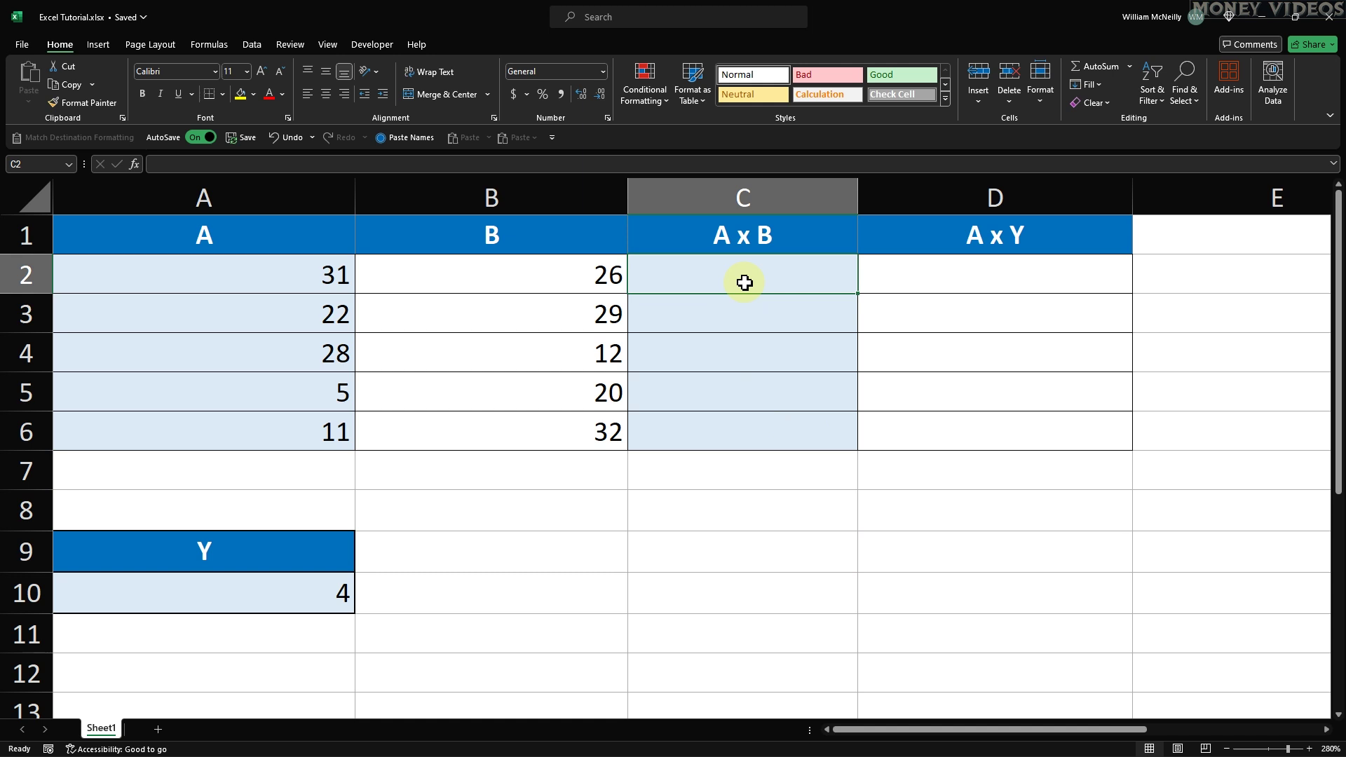
{"action": "type", "text": "="}
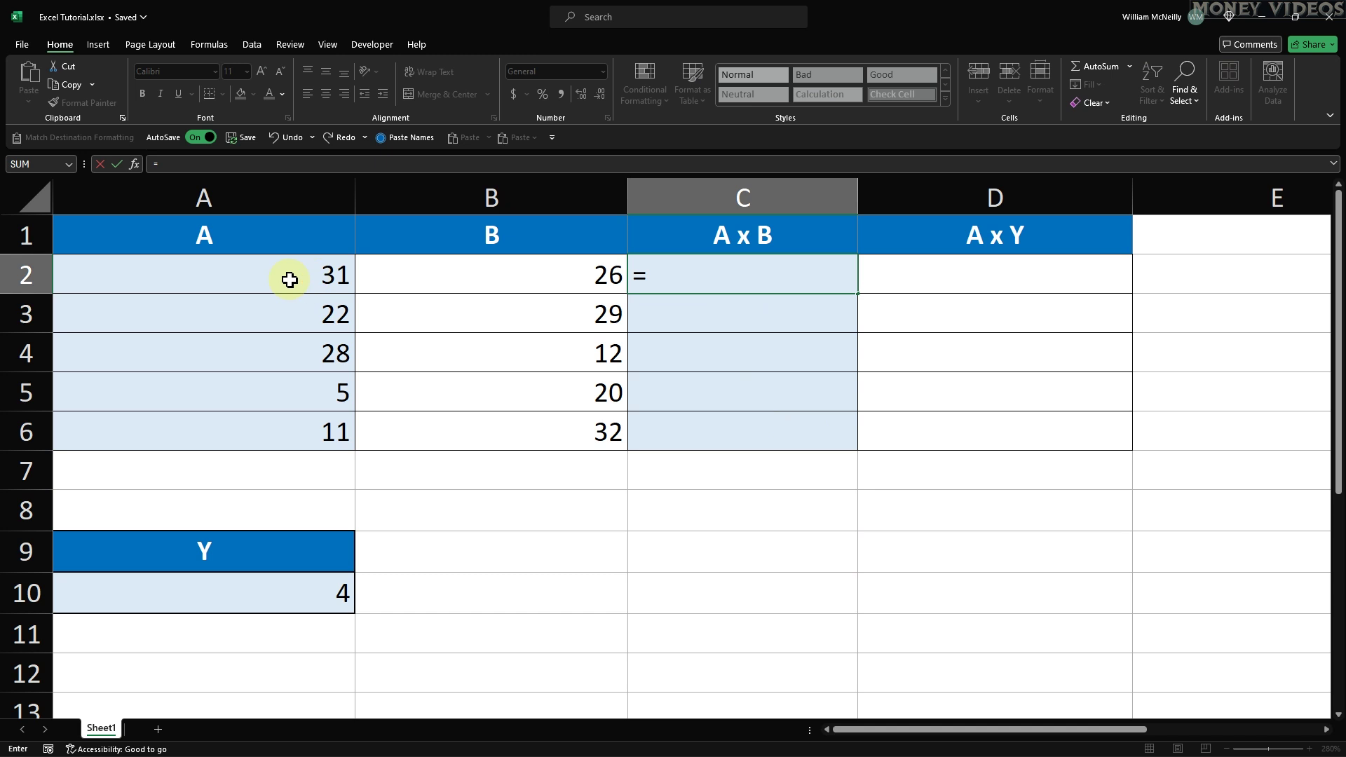
{"action": "left_click", "coordinate": [254, 279]}
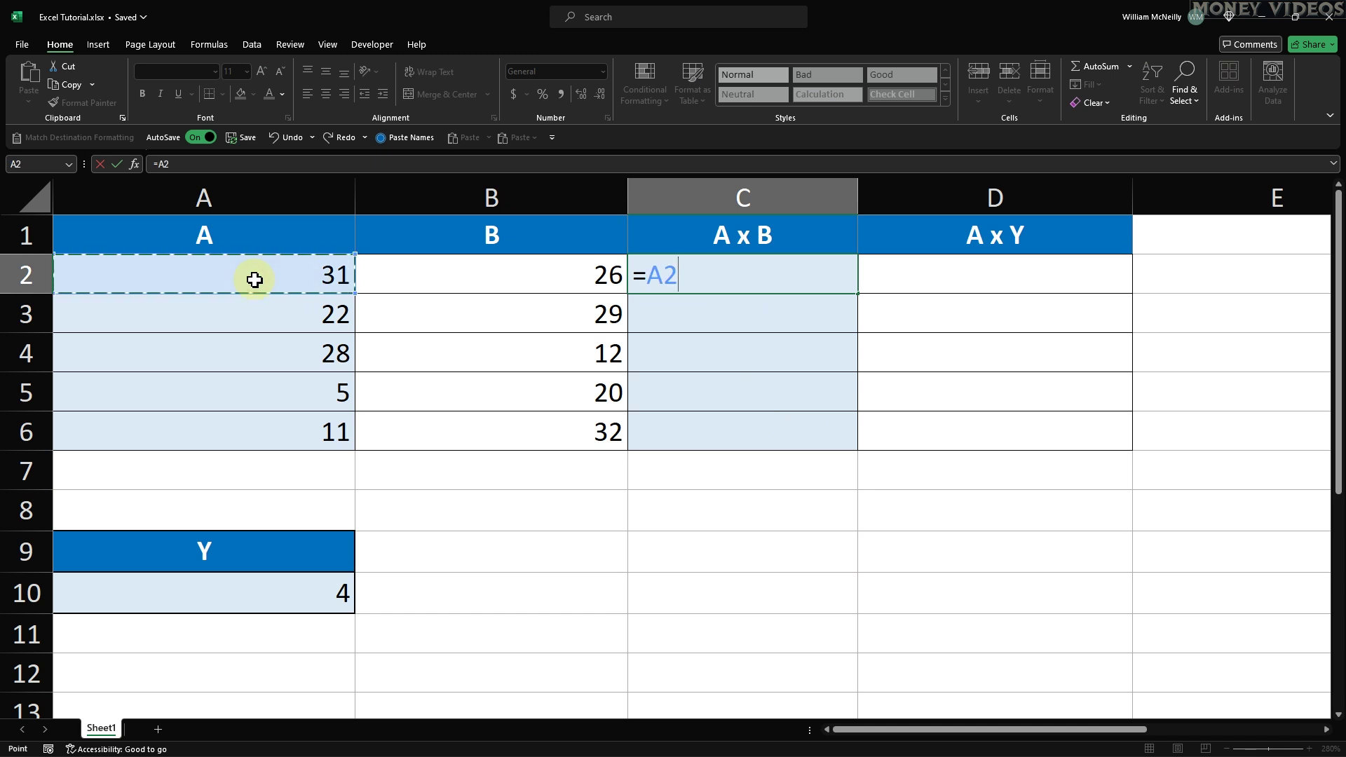
{"action": "type", "text": "*"}
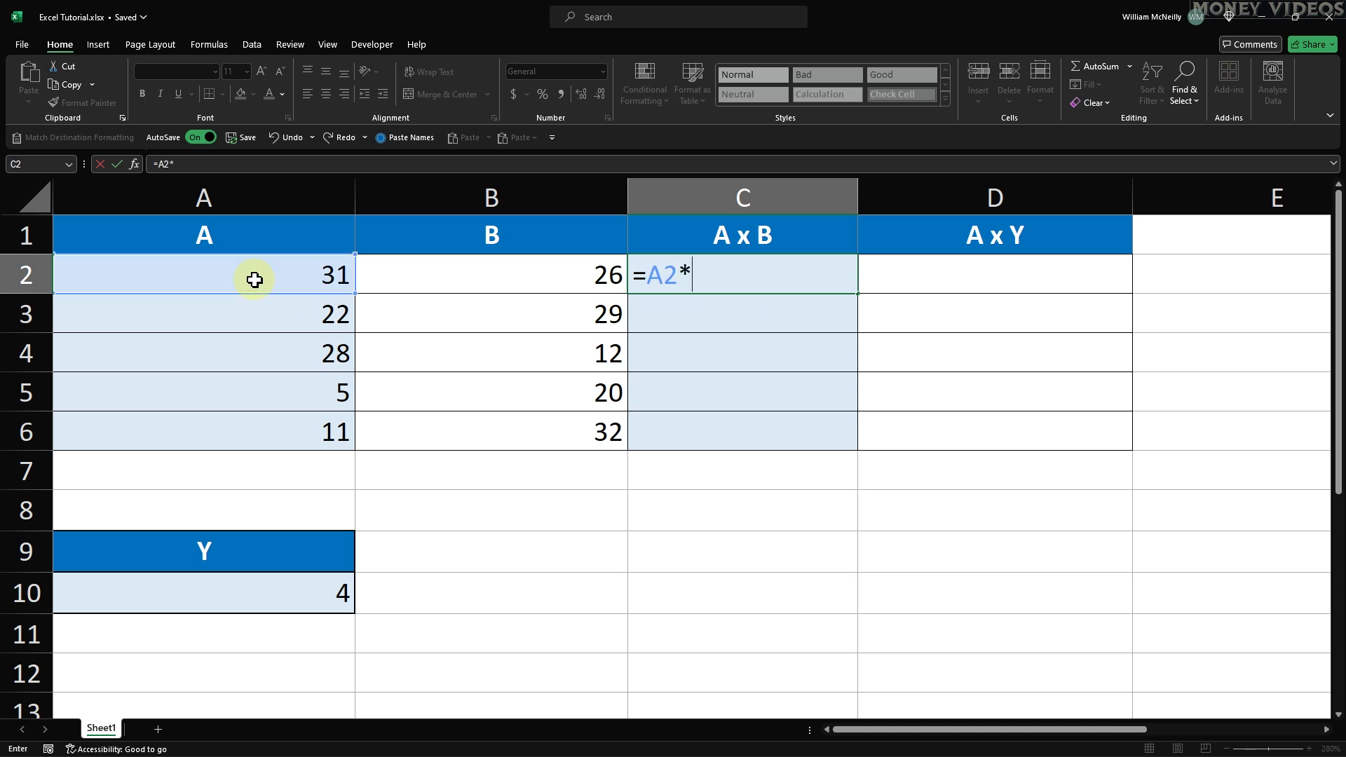
{"action": "left_click", "coordinate": [477, 282]}
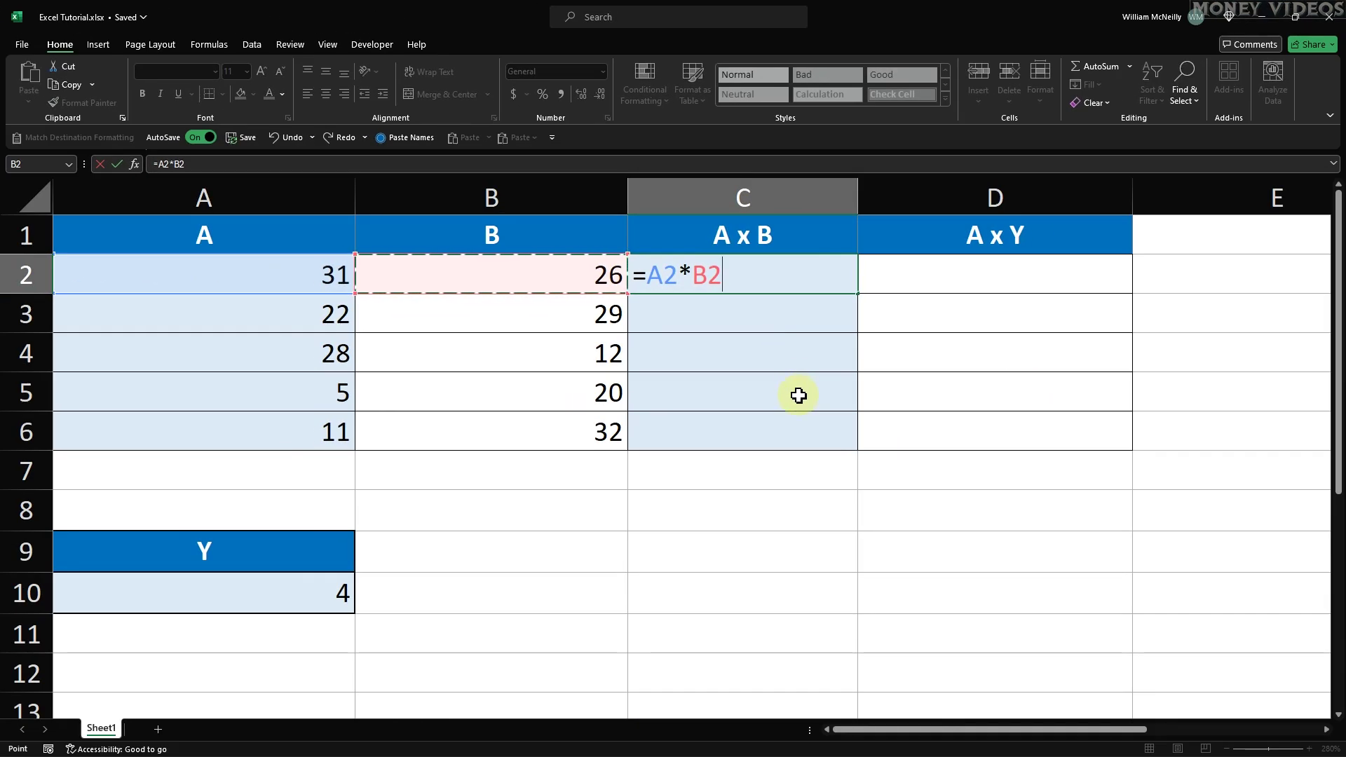
{"action": "key", "text": "Return"}
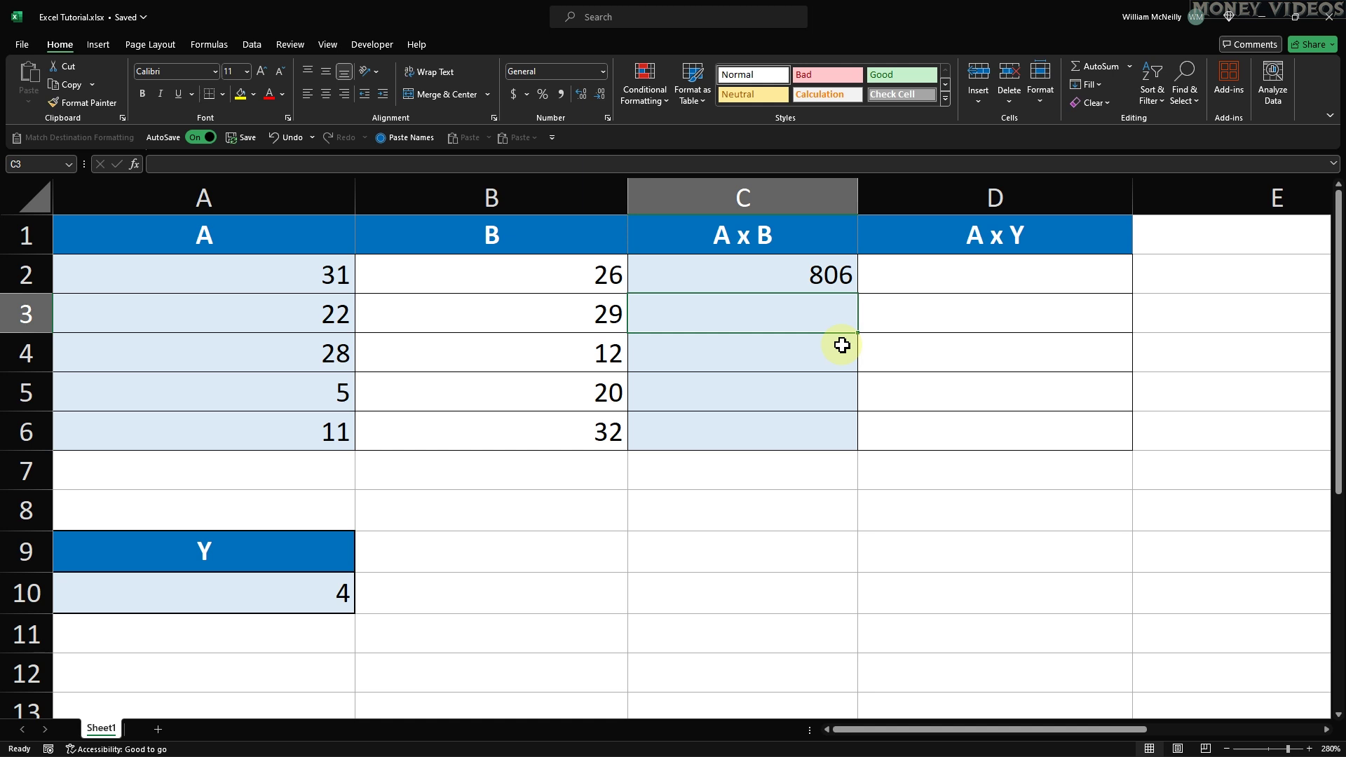
Step: Fill the C2 formula down to C6, giving 638, 336, 100 and 352
{"action": "left_click", "coordinate": [774, 278]}
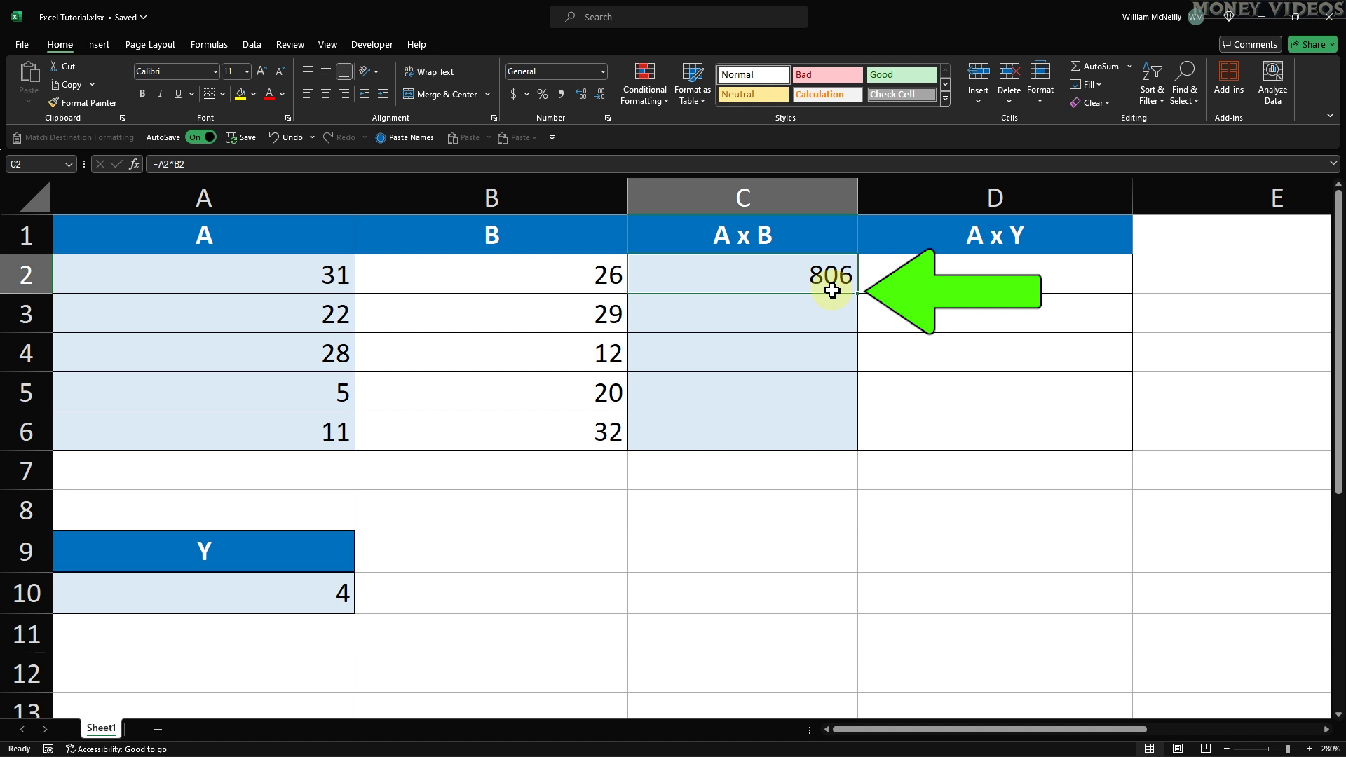
{"action": "left_click_drag", "start_coordinate": [857, 293], "coordinate": [859, 442]}
{"action": "left_click", "coordinate": [830, 557]}
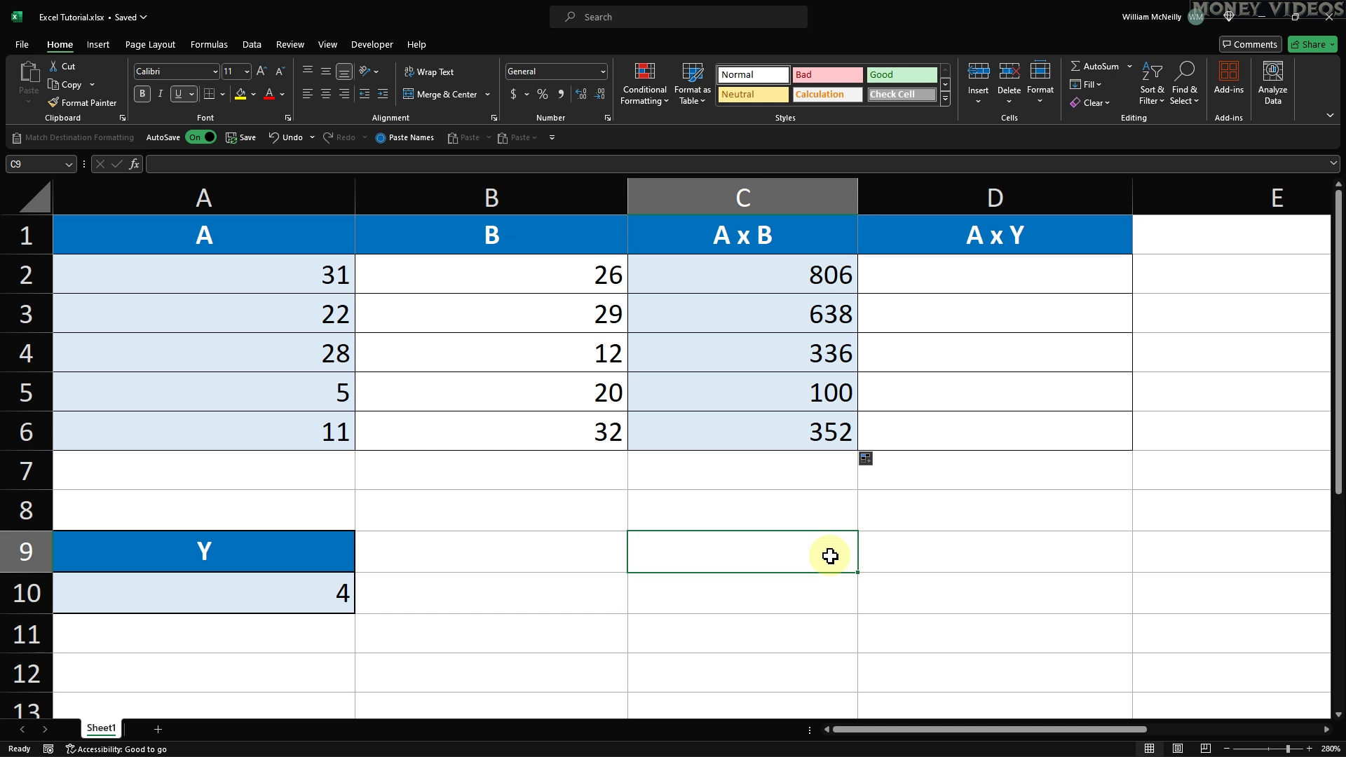
{"action": "left_click", "coordinate": [971, 270]}
{"action": "type", "text": "="}
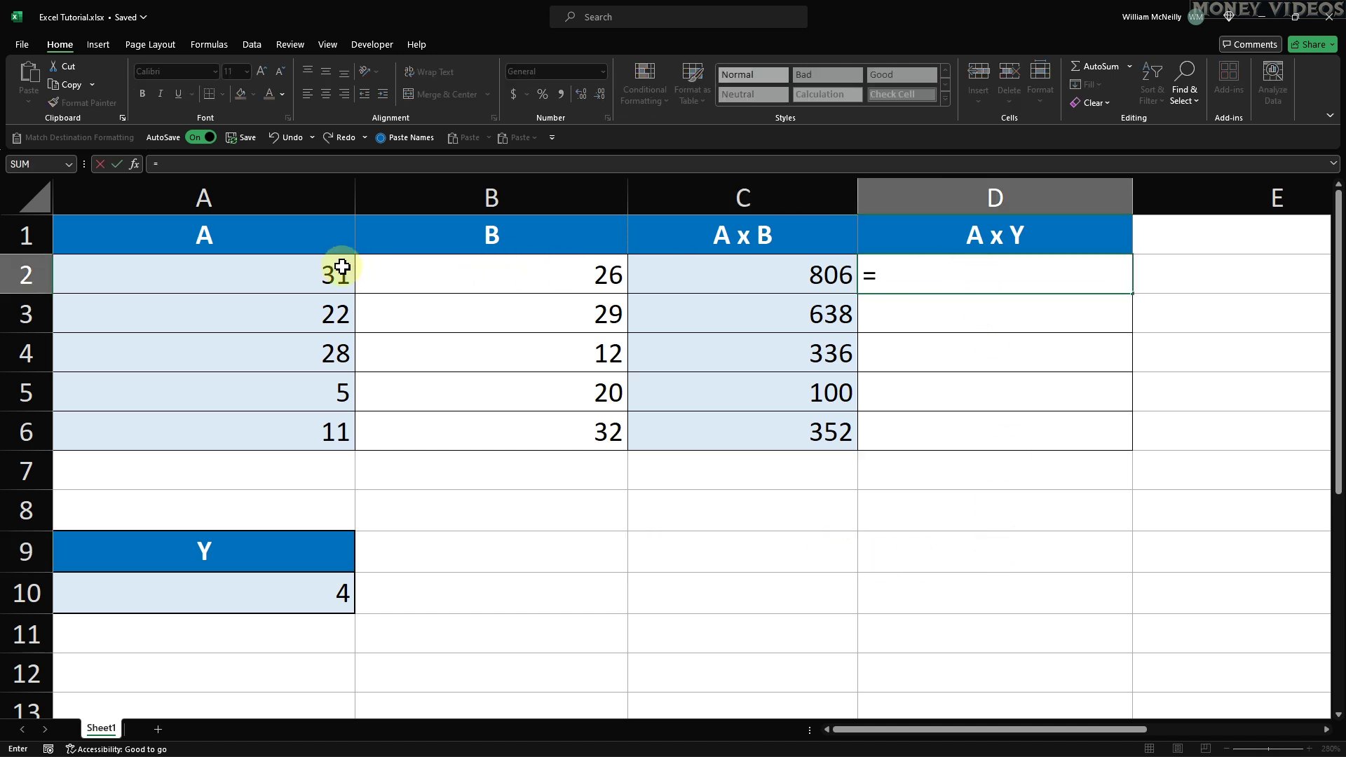
{"action": "left_click", "coordinate": [337, 270]}
{"action": "type", "text": "*"}
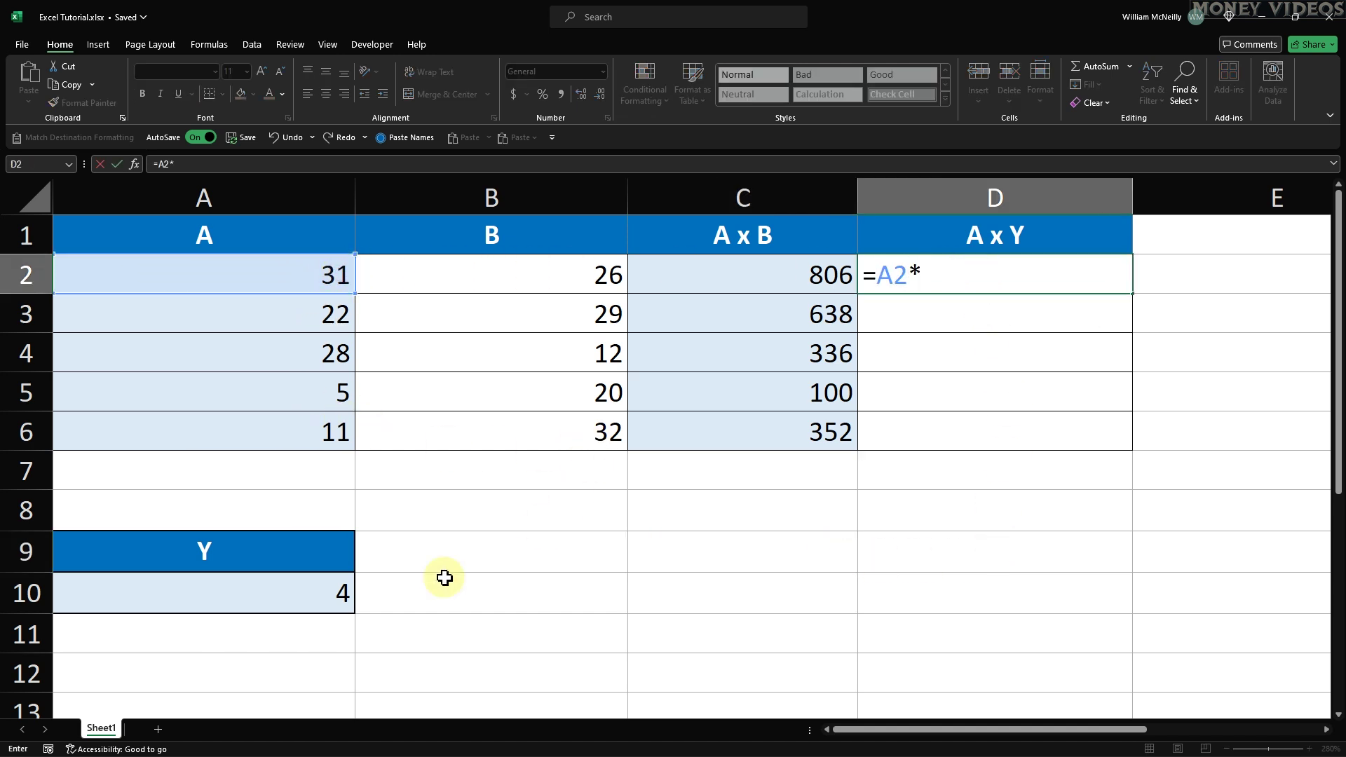
{"action": "left_click", "coordinate": [330, 594]}
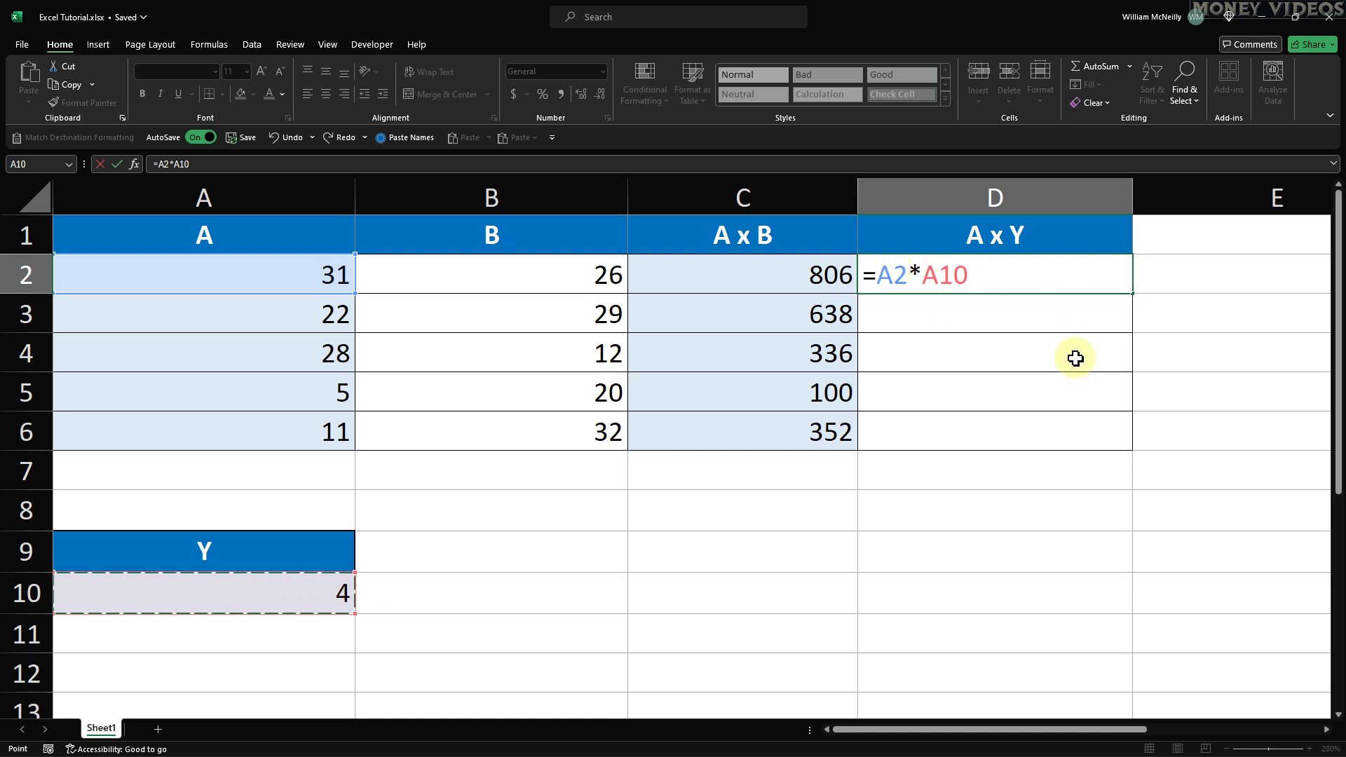
{"action": "key", "text": "Return"}
{"action": "left_click", "coordinate": [1073, 281]}
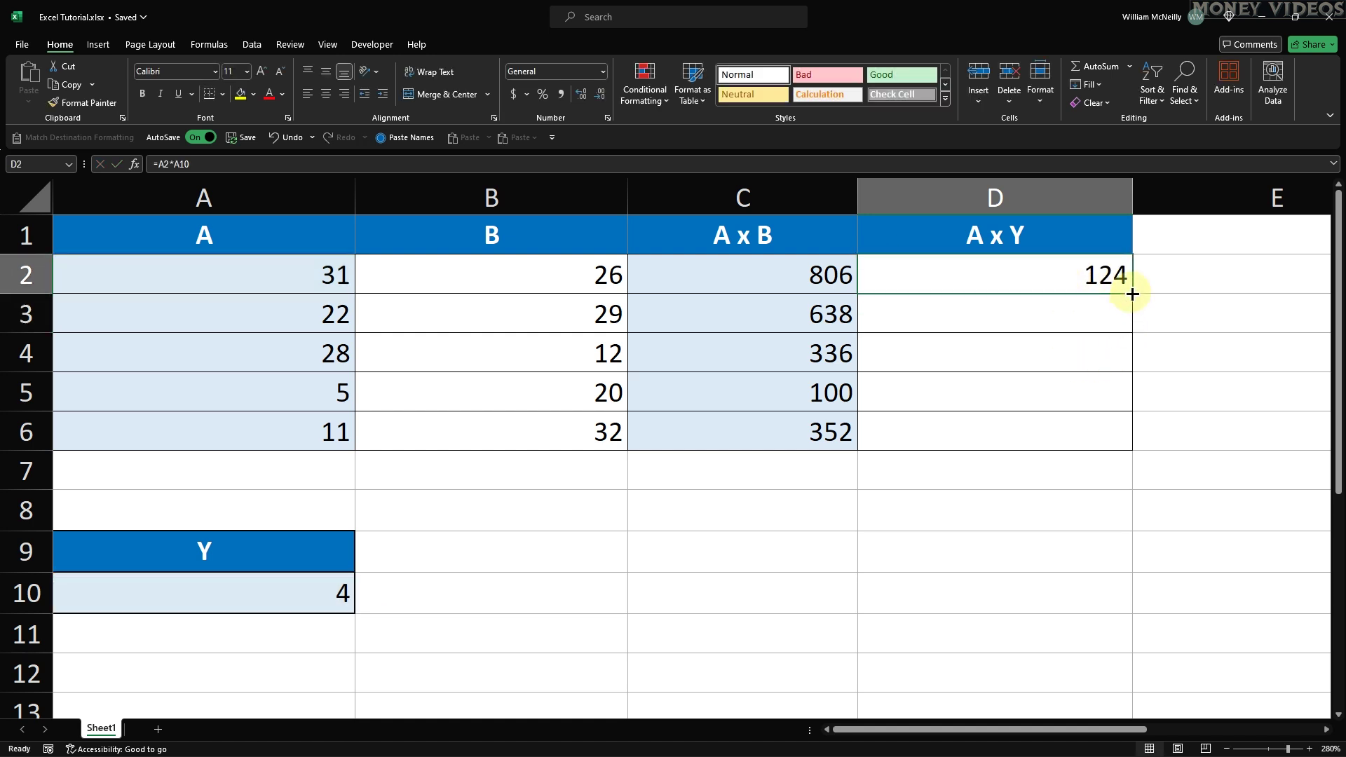
{"action": "left_click_drag", "start_coordinate": [1131, 293], "coordinate": [1134, 456]}
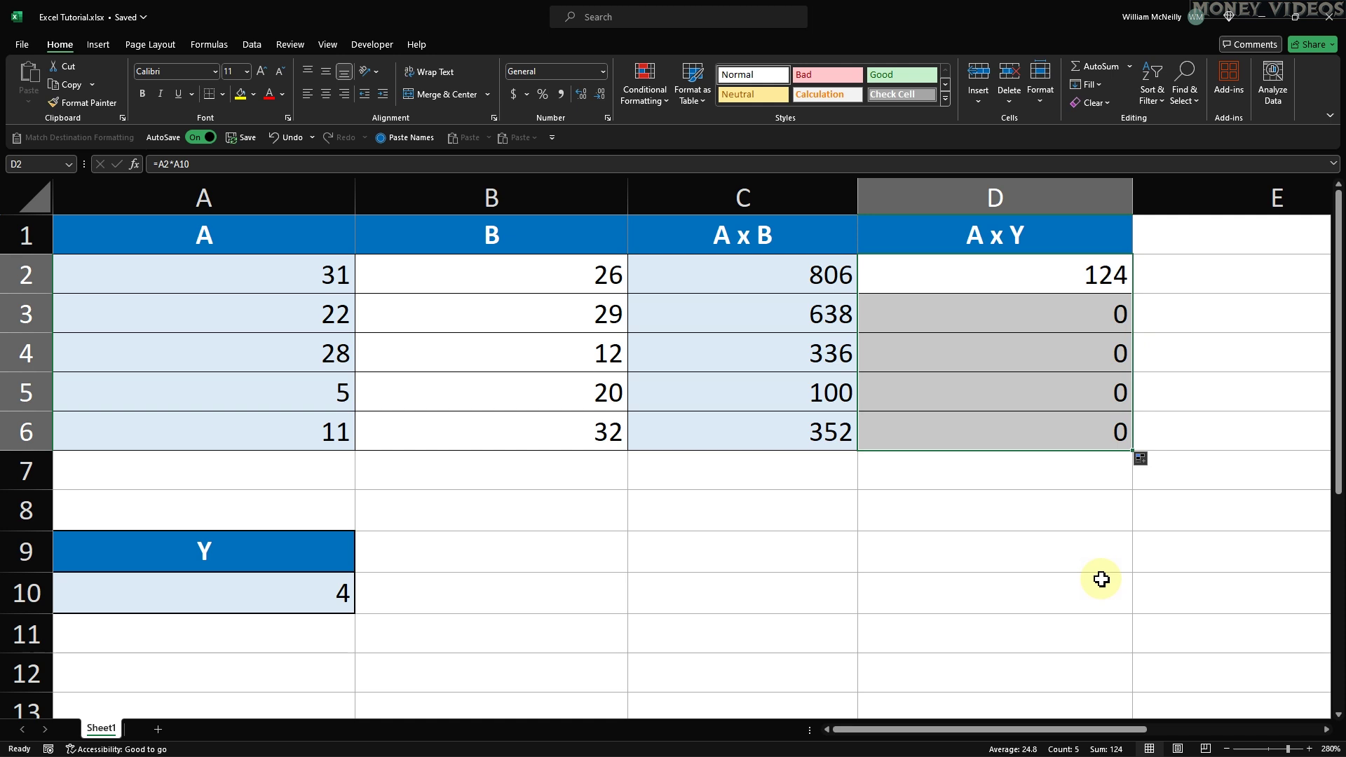
{"action": "key", "text": "Delete"}
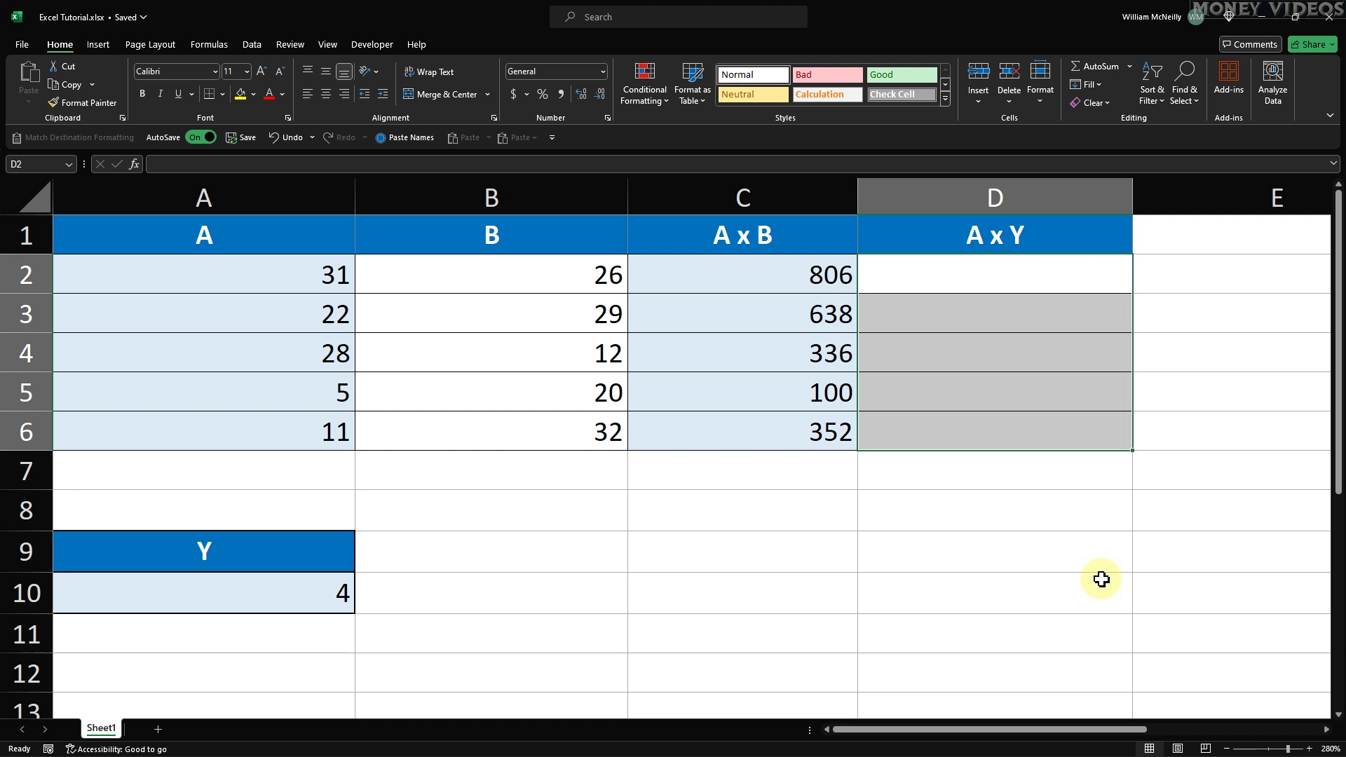
Step: Write =A2*$A$10 in D2, anchoring the Y cell A10 with dollar signs
{"action": "left_click", "coordinate": [1025, 280]}
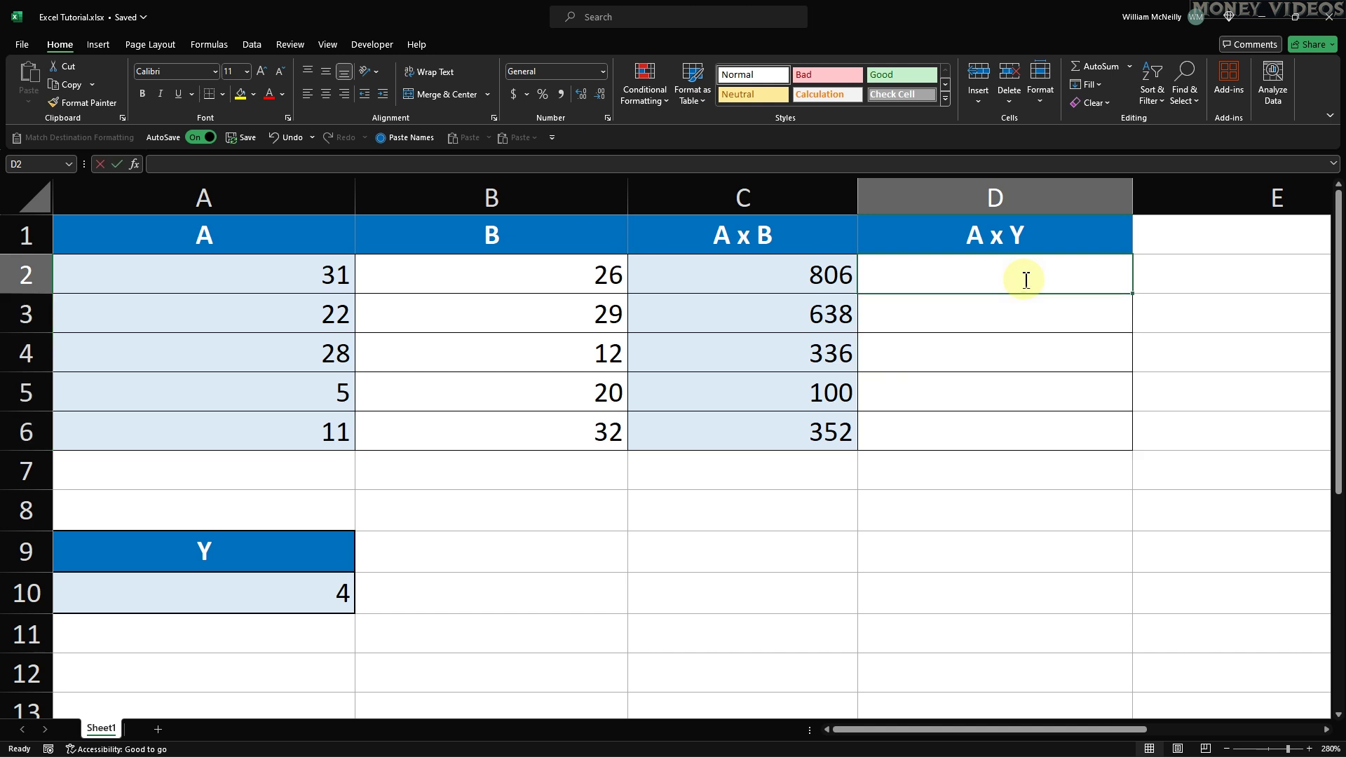
{"action": "type", "text": "="}
{"action": "left_click", "coordinate": [329, 276]}
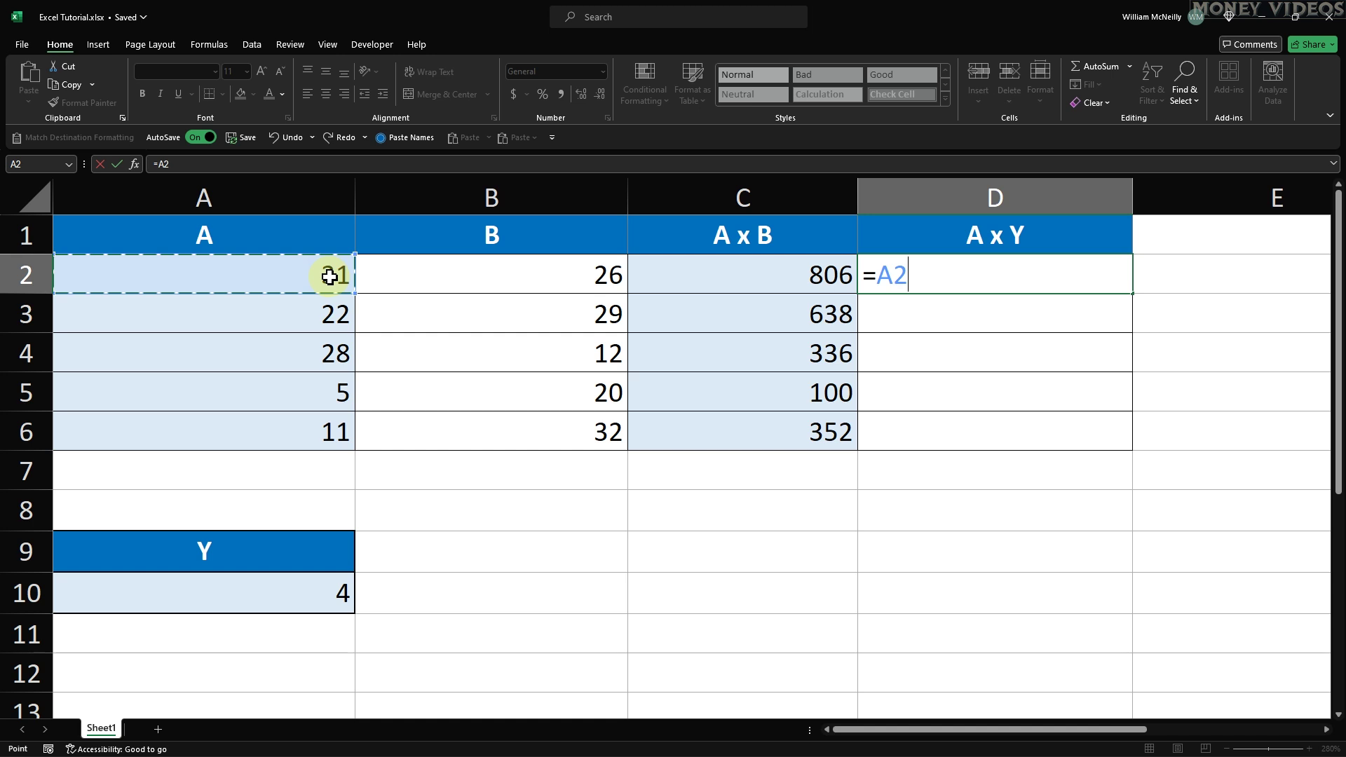
{"action": "type", "text": "*"}
{"action": "left_click", "coordinate": [325, 600]}
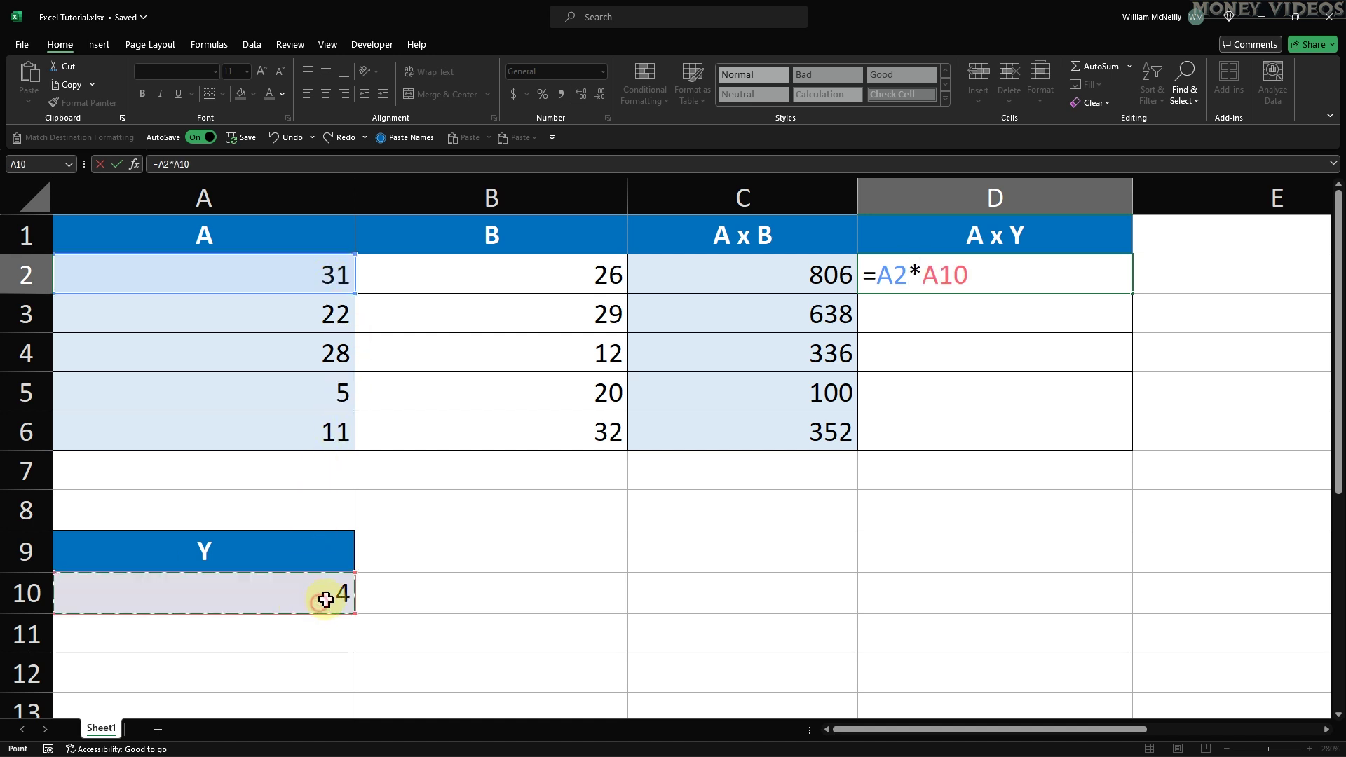
{"action": "left_click", "coordinate": [930, 268]}
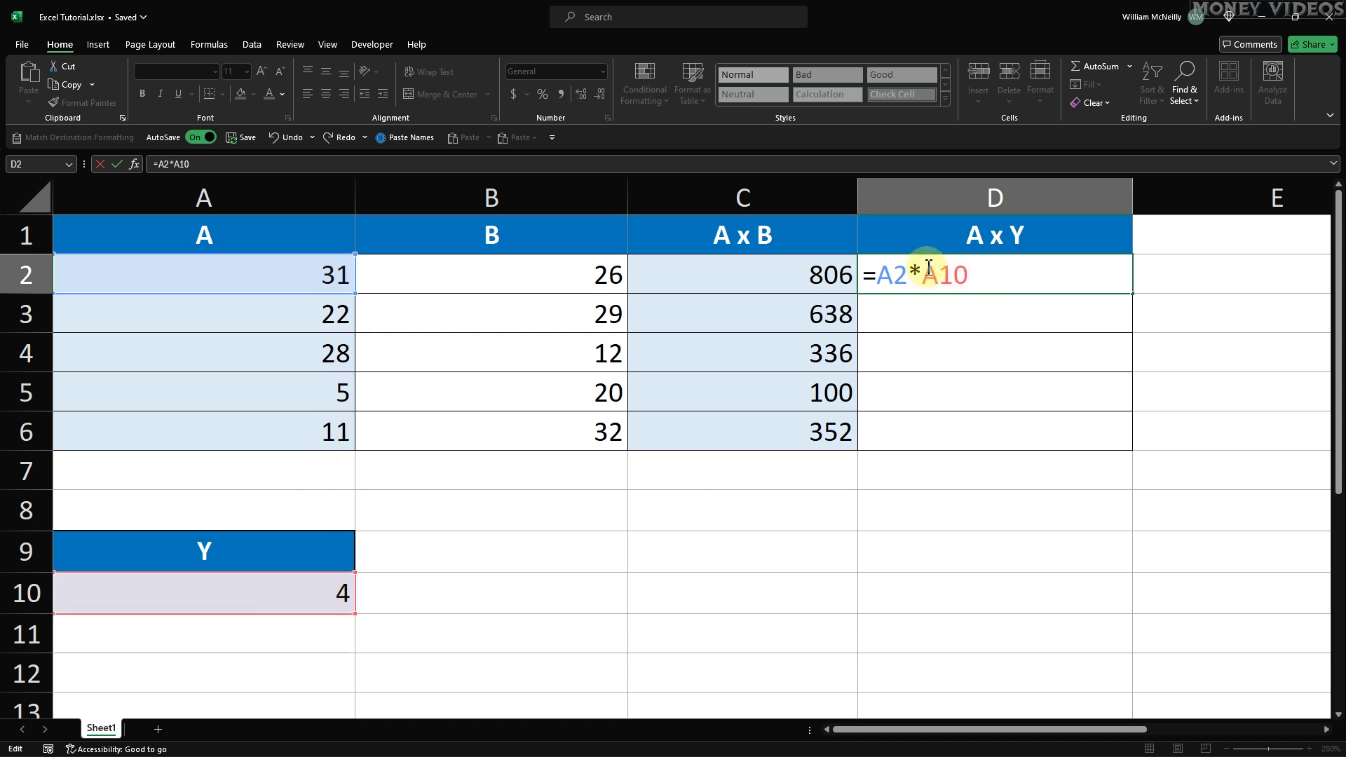
{"action": "type", "text": "$A"}
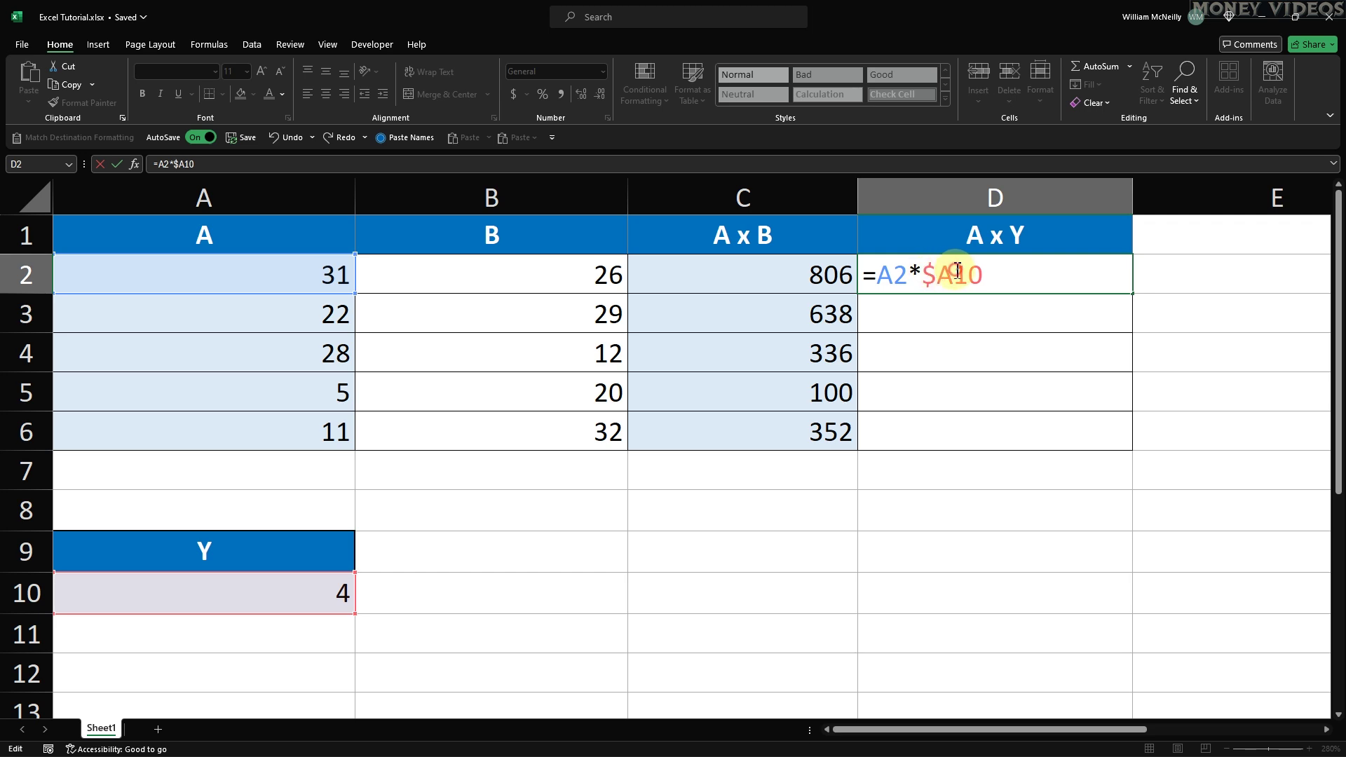
{"action": "type", "text": "$"}
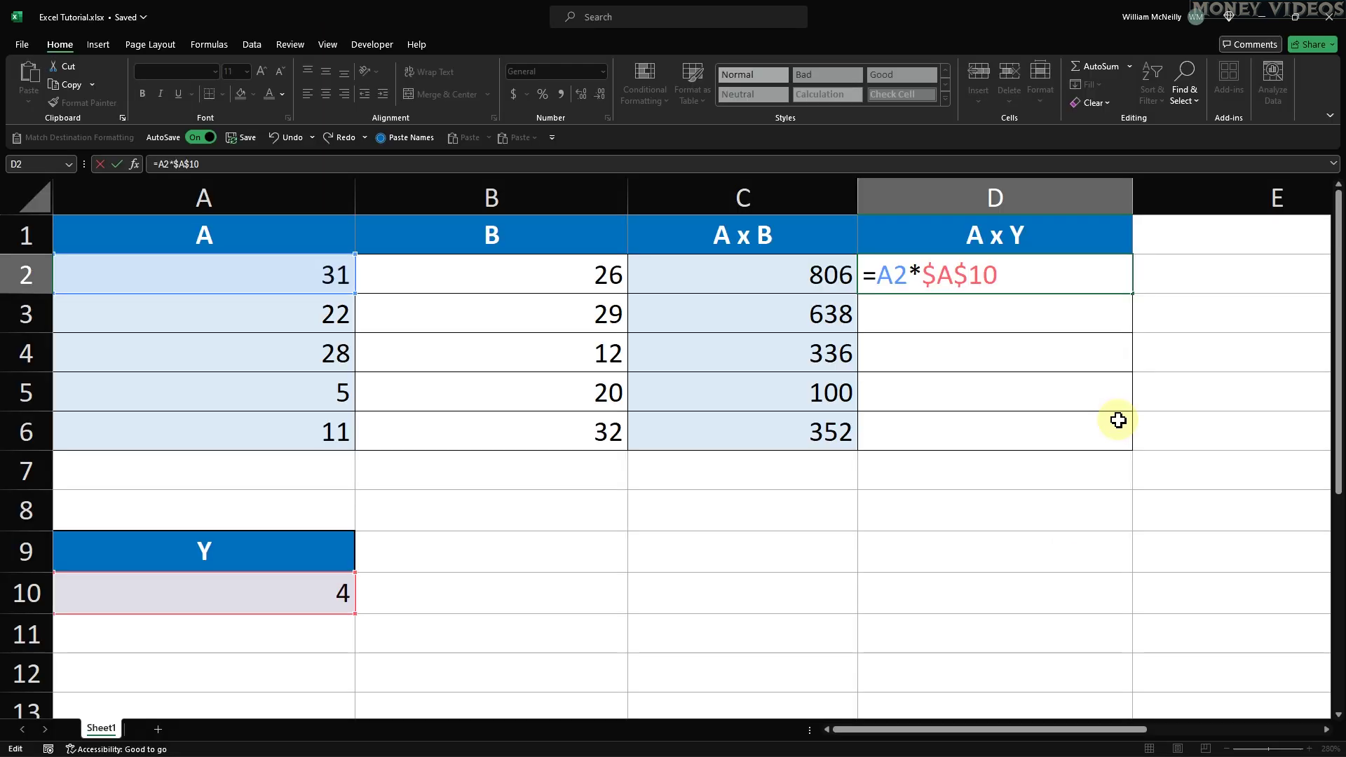
Step: Confirm the D2 formula and fill it down to D6, giving 88, 112, 20 and 44
{"action": "key", "text": "Return"}
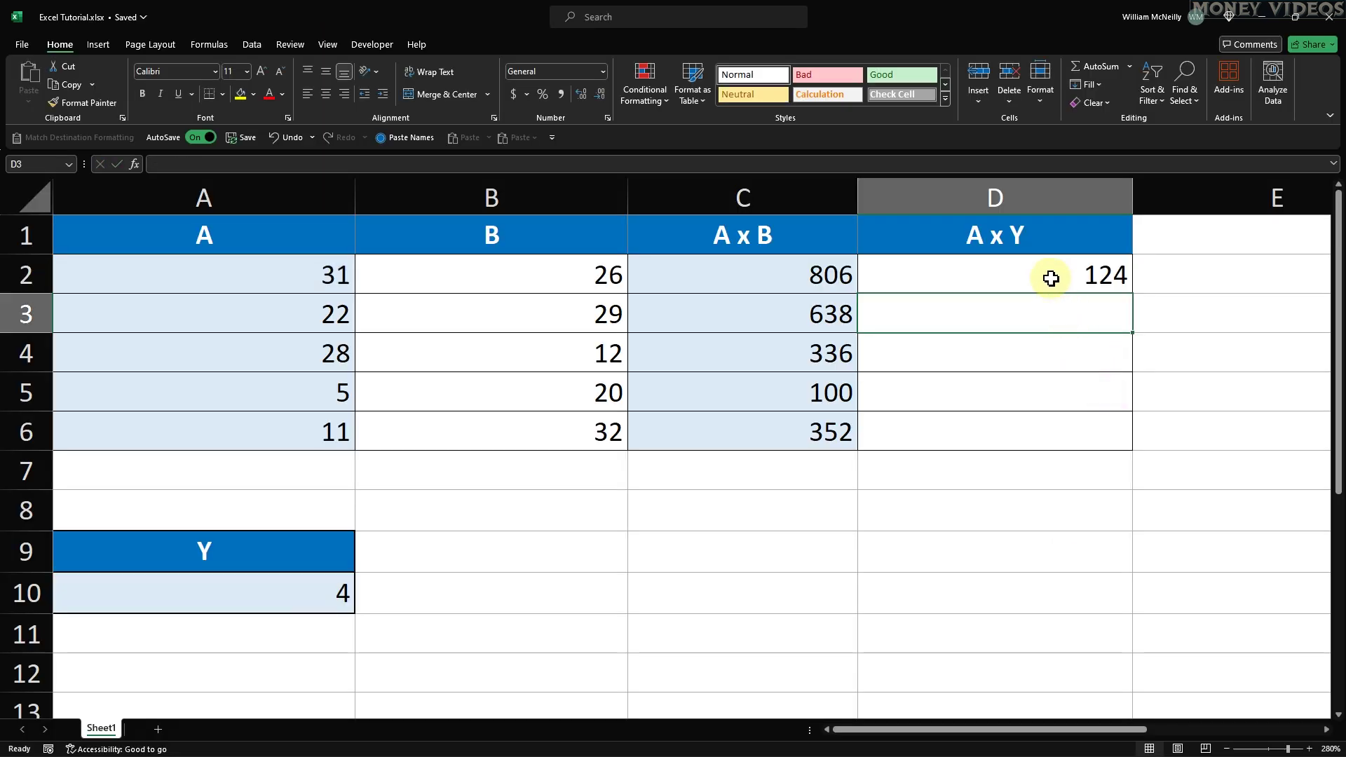
{"action": "left_click", "coordinate": [1049, 277]}
{"action": "left_click_drag", "start_coordinate": [1133, 293], "coordinate": [1134, 442]}
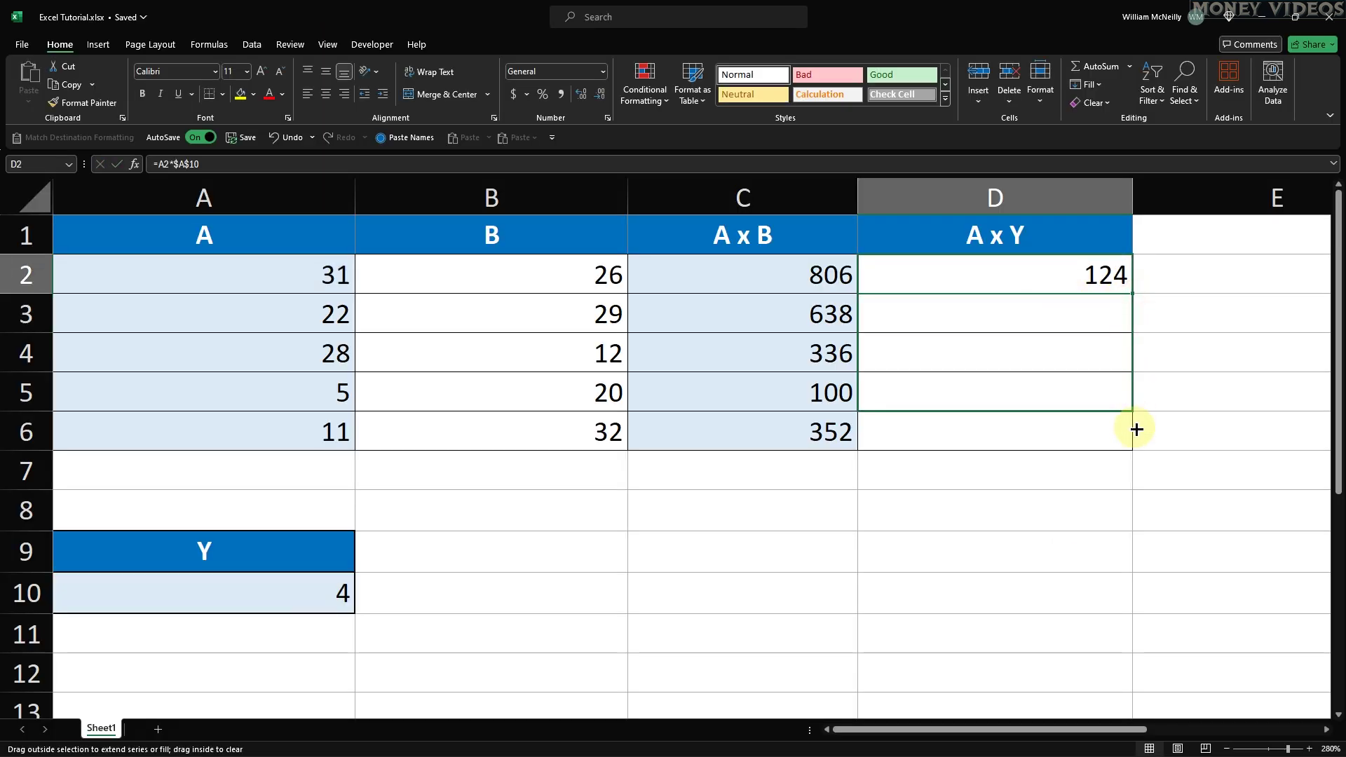
{"action": "left_click", "coordinate": [1064, 559]}
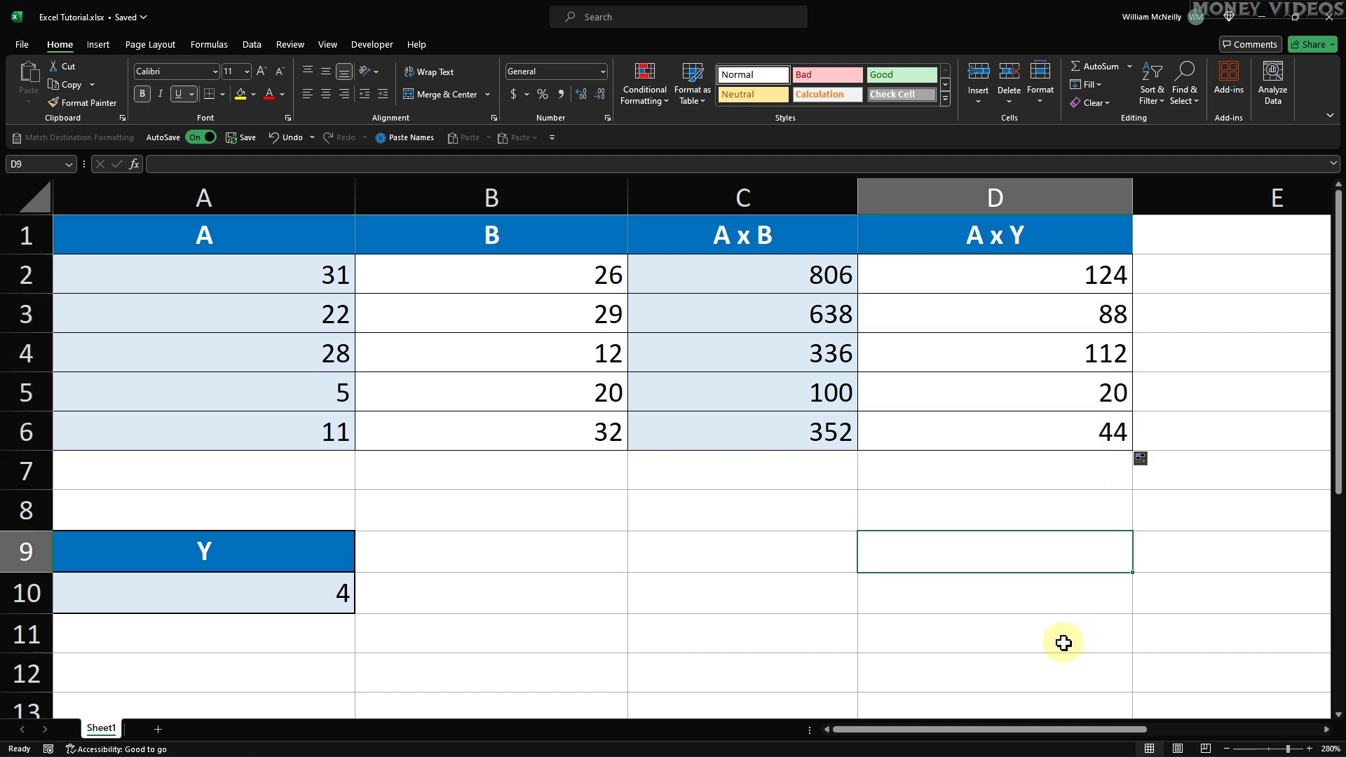
Step: Change the Y value in A10 to 8, then to 12
{"action": "left_click", "coordinate": [336, 592]}
{"action": "type", "text": "8"}
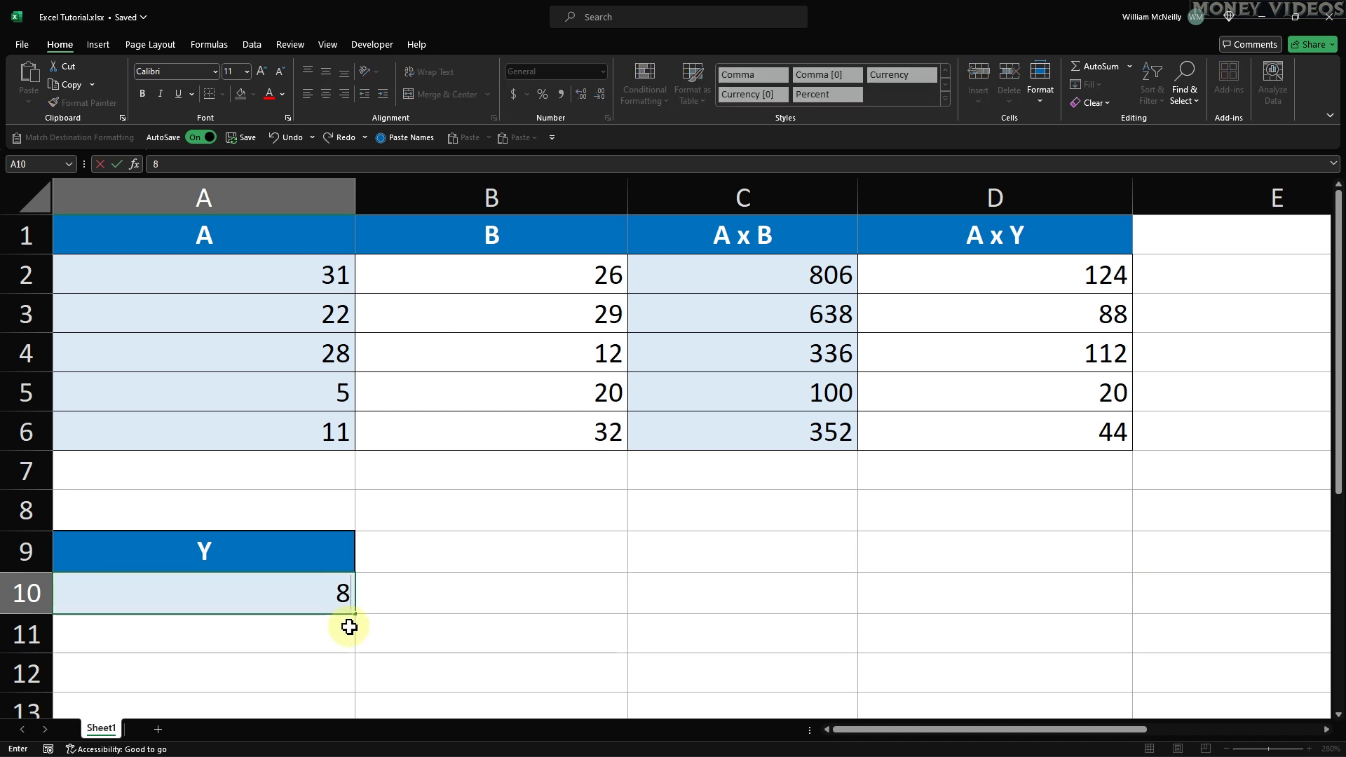
{"action": "key", "text": "Return"}
{"action": "left_click", "coordinate": [337, 594]}
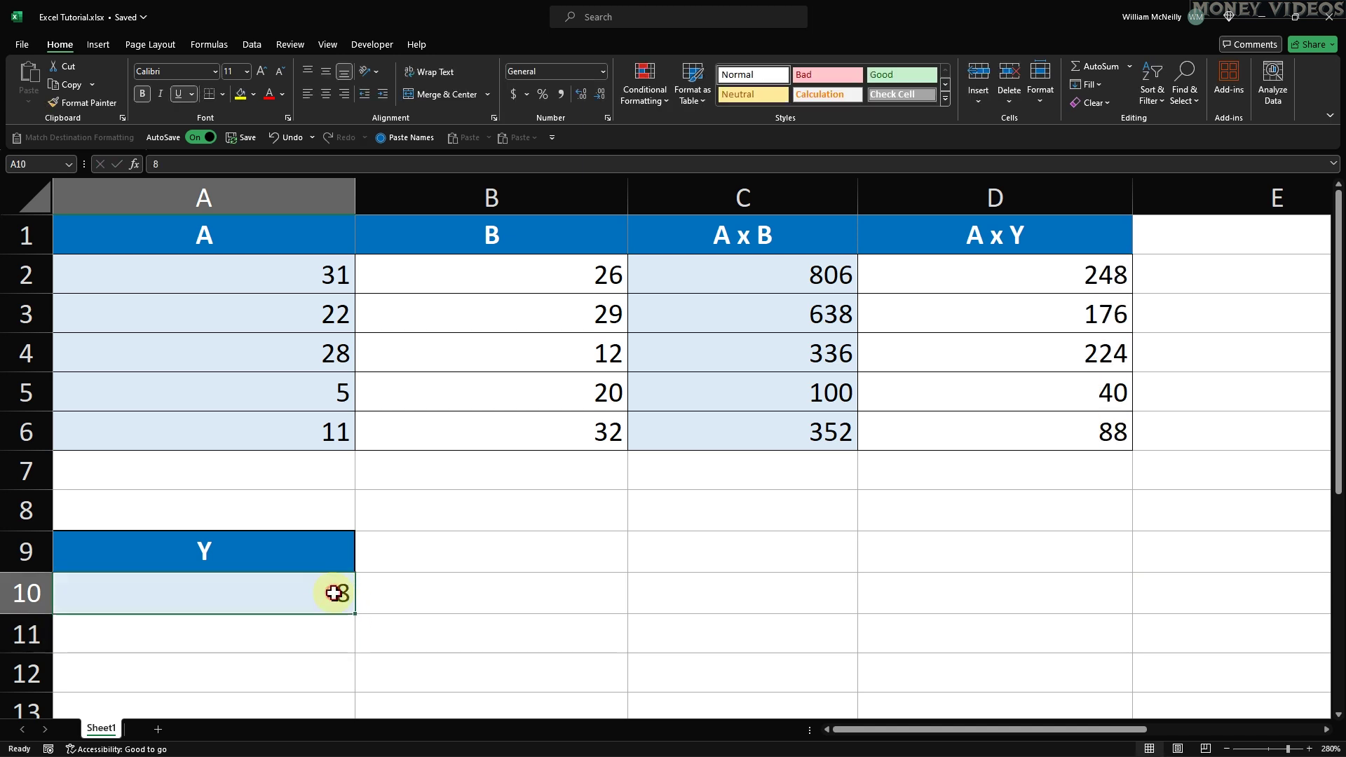
{"action": "type", "text": "12"}
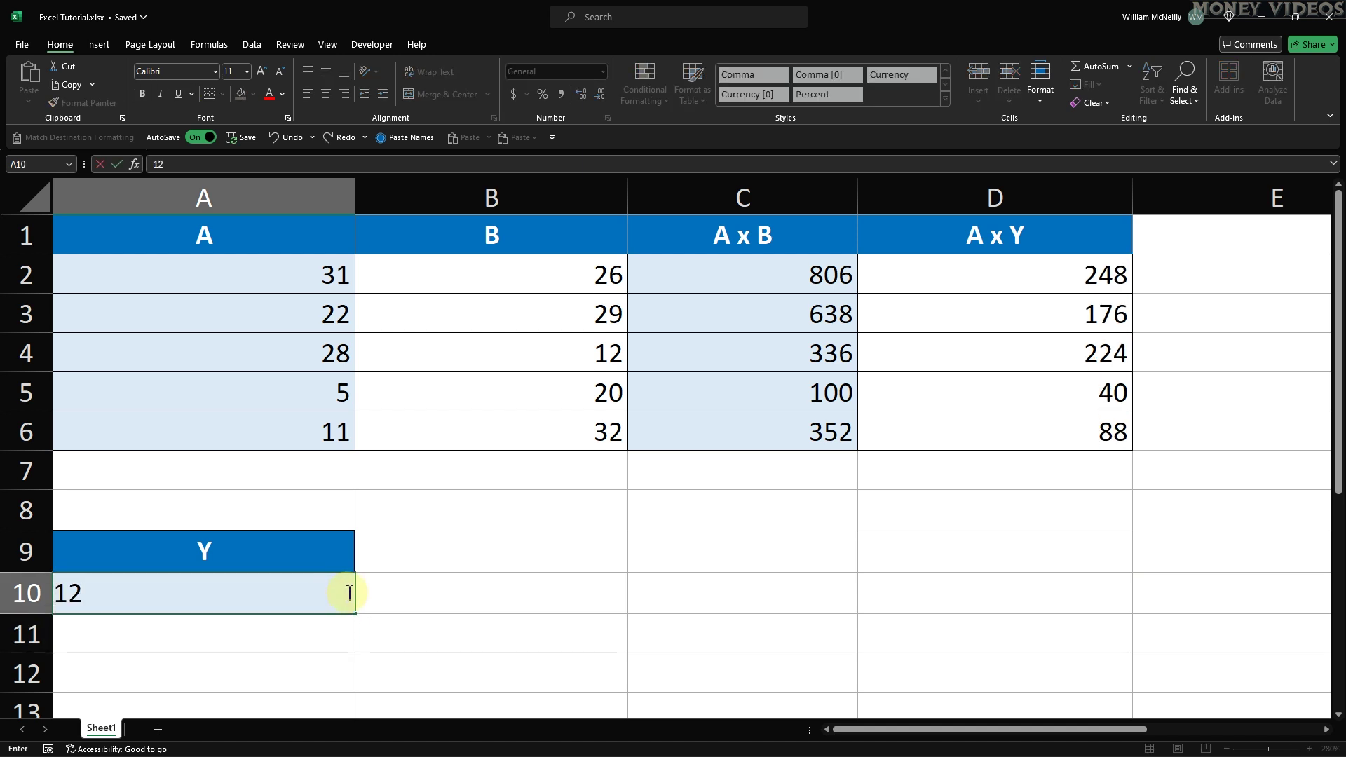
{"action": "key", "text": "Return"}
Step: Overwrite A3 with 3, A5 with 77, then A3 again with 67
{"action": "left_click", "coordinate": [310, 313]}
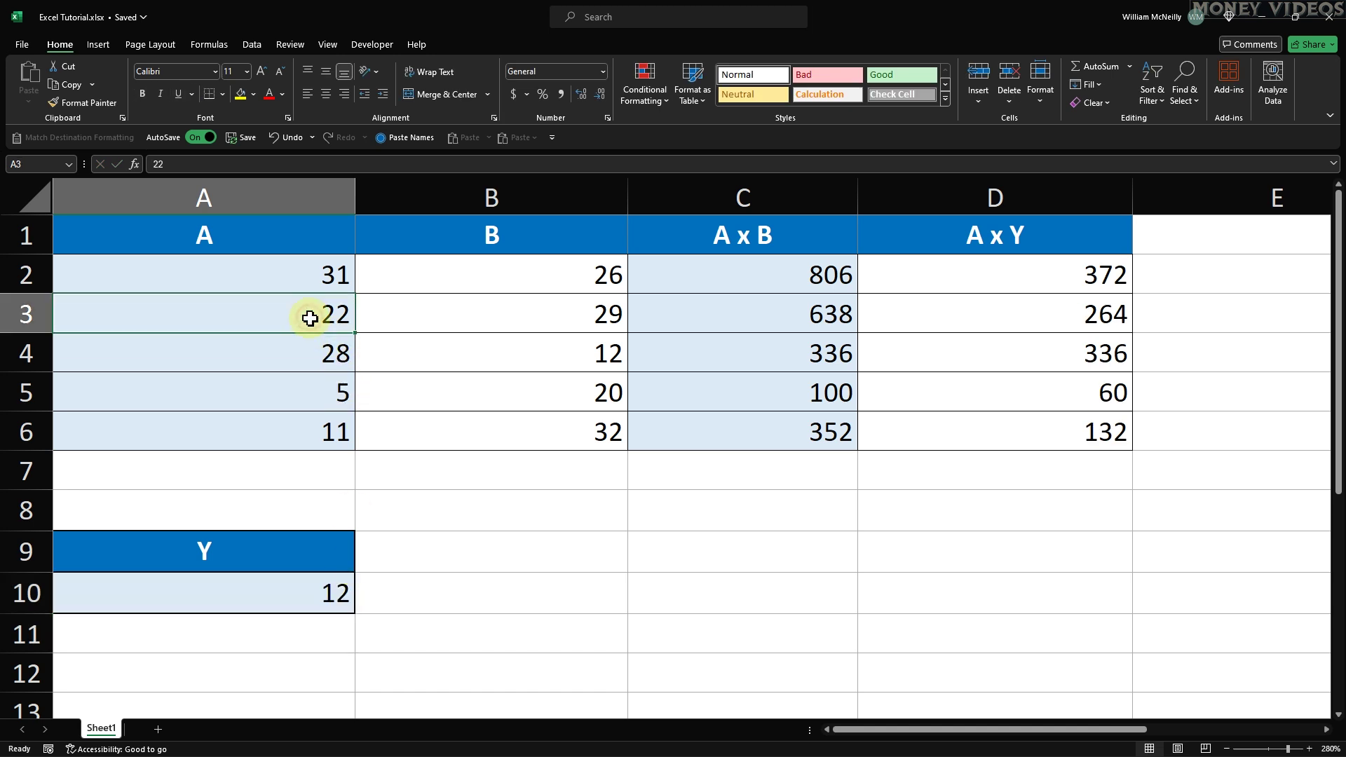
{"action": "type", "text": "3"}
{"action": "key", "text": "Return"}
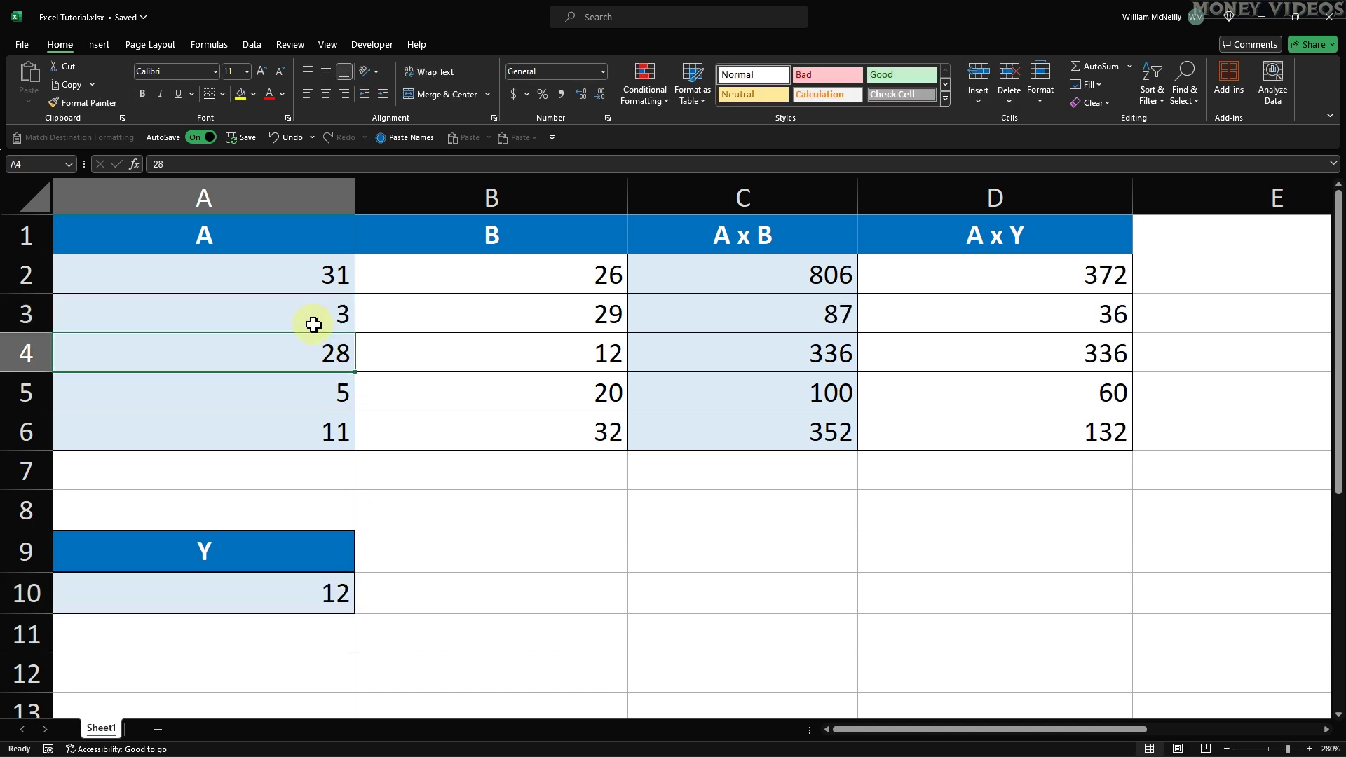
{"action": "left_click", "coordinate": [322, 381]}
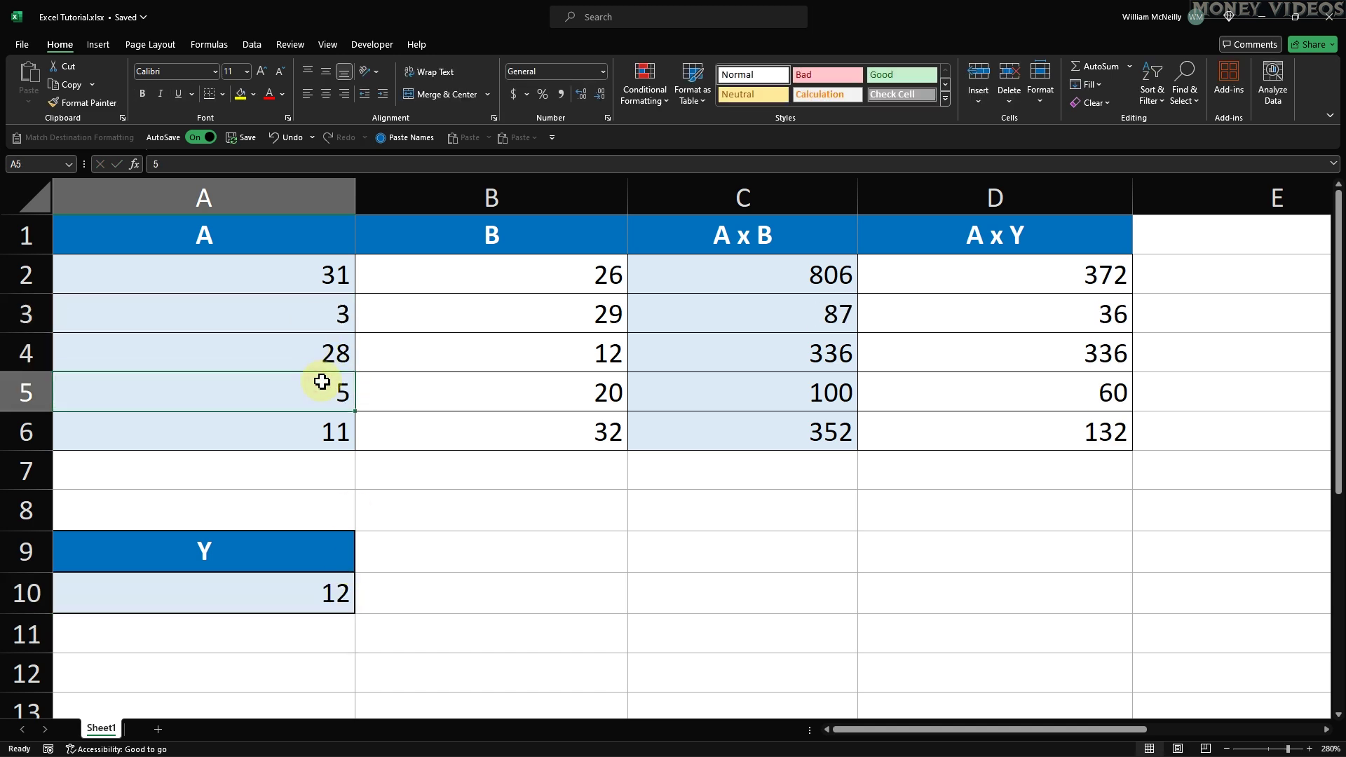
{"action": "type", "text": "77"}
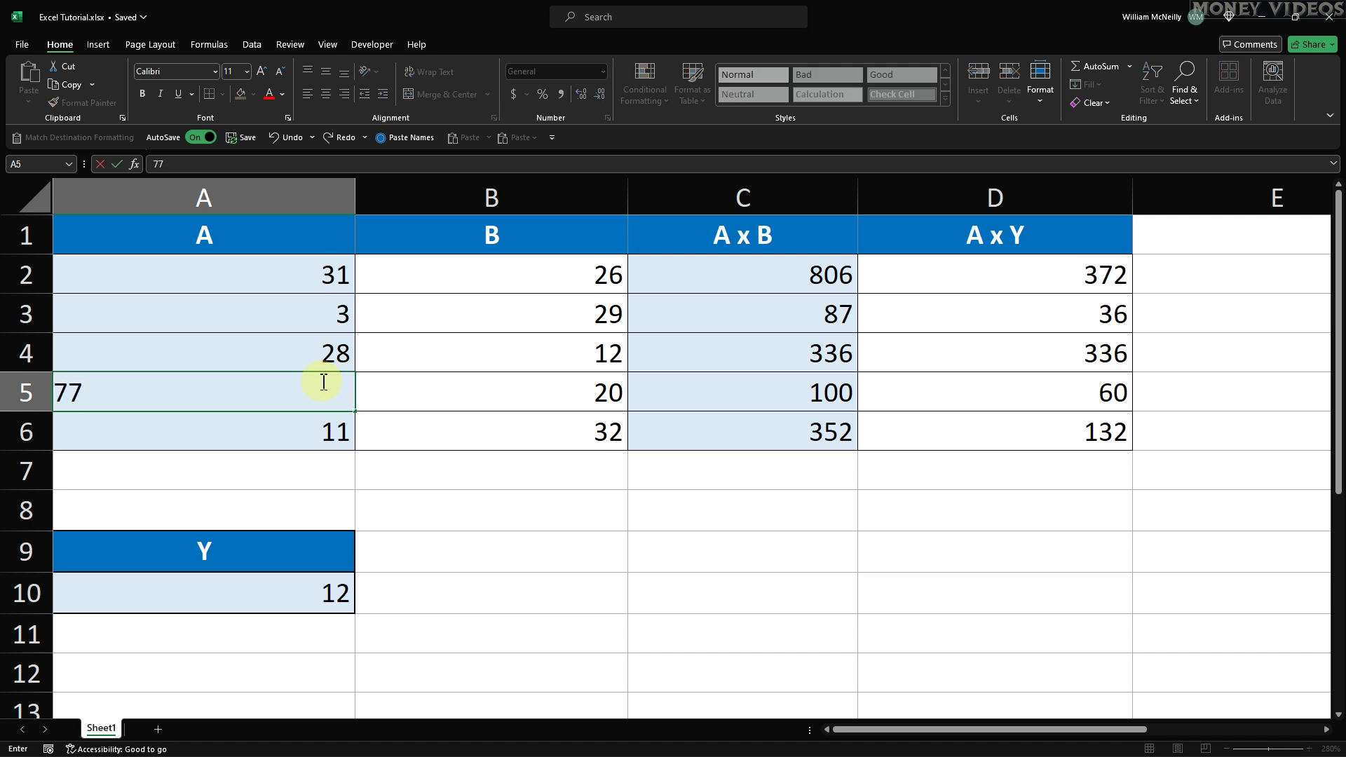
{"action": "key", "text": "Return"}
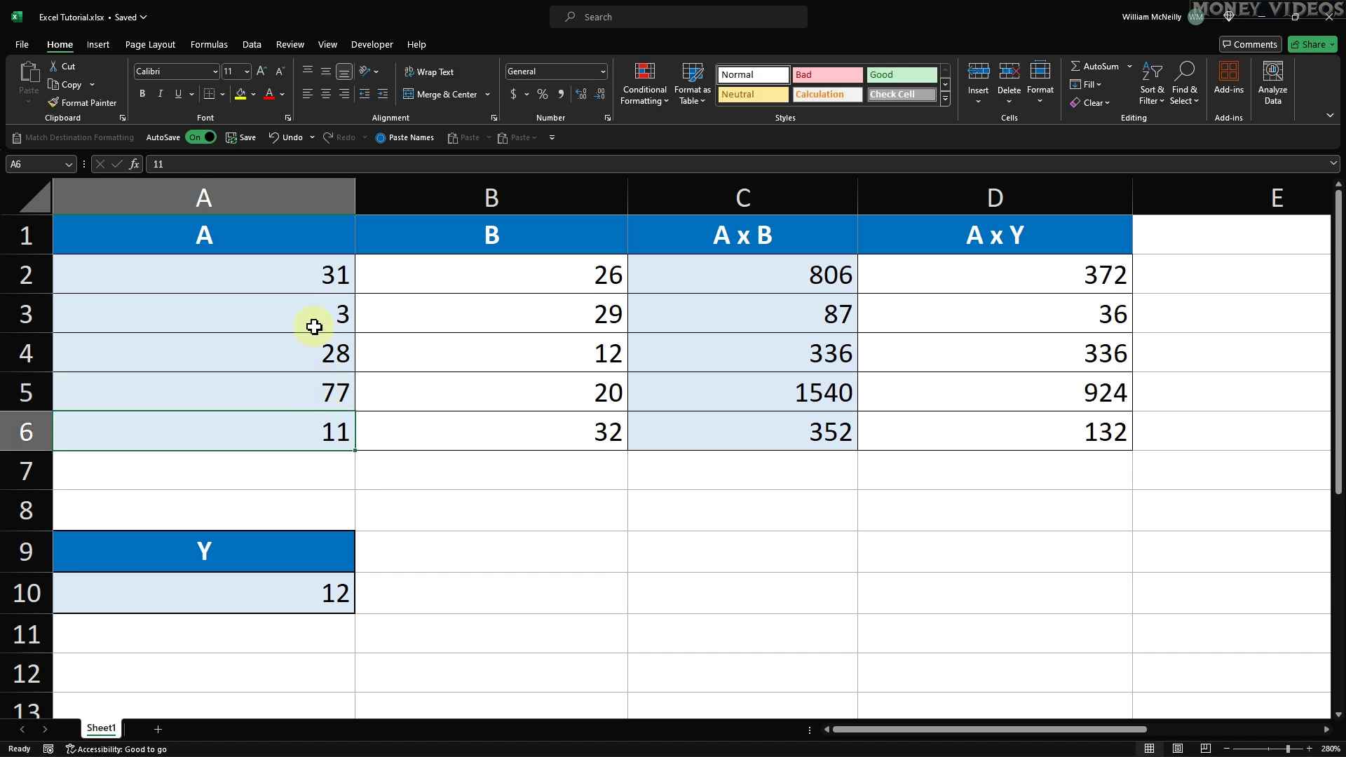
{"action": "left_click", "coordinate": [313, 321]}
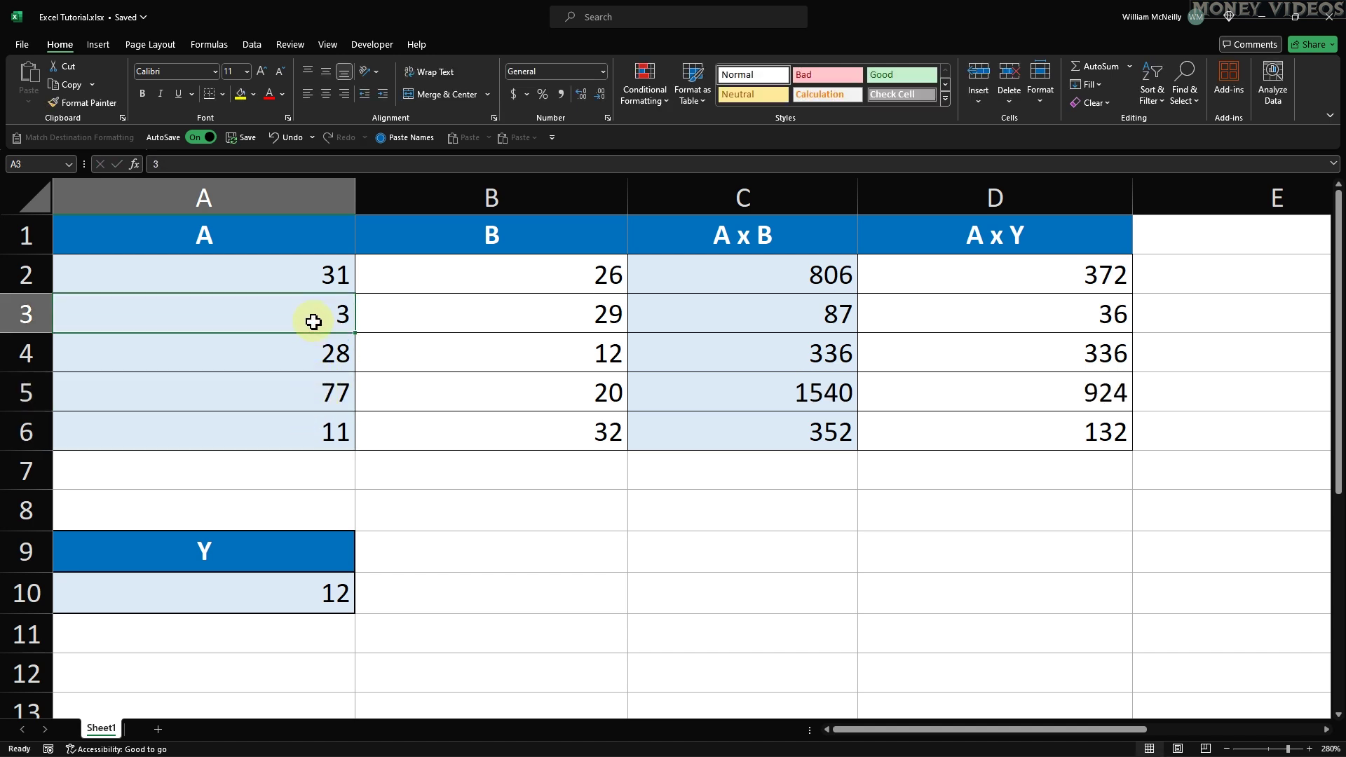
{"action": "type", "text": "67"}
{"action": "key", "text": "Return"}
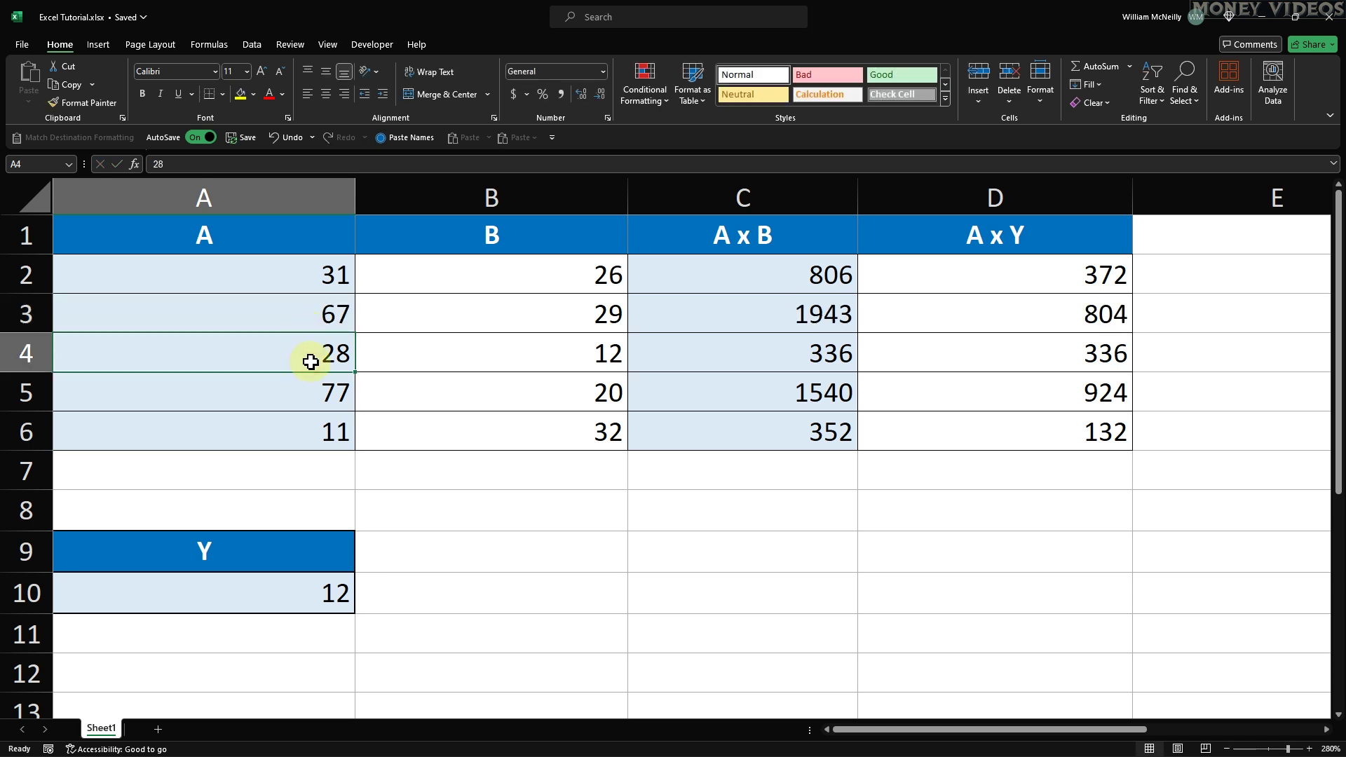
Step: Enter 403 in A4, 66 in A6 and 5 in B6
{"action": "type", "text": "40"}
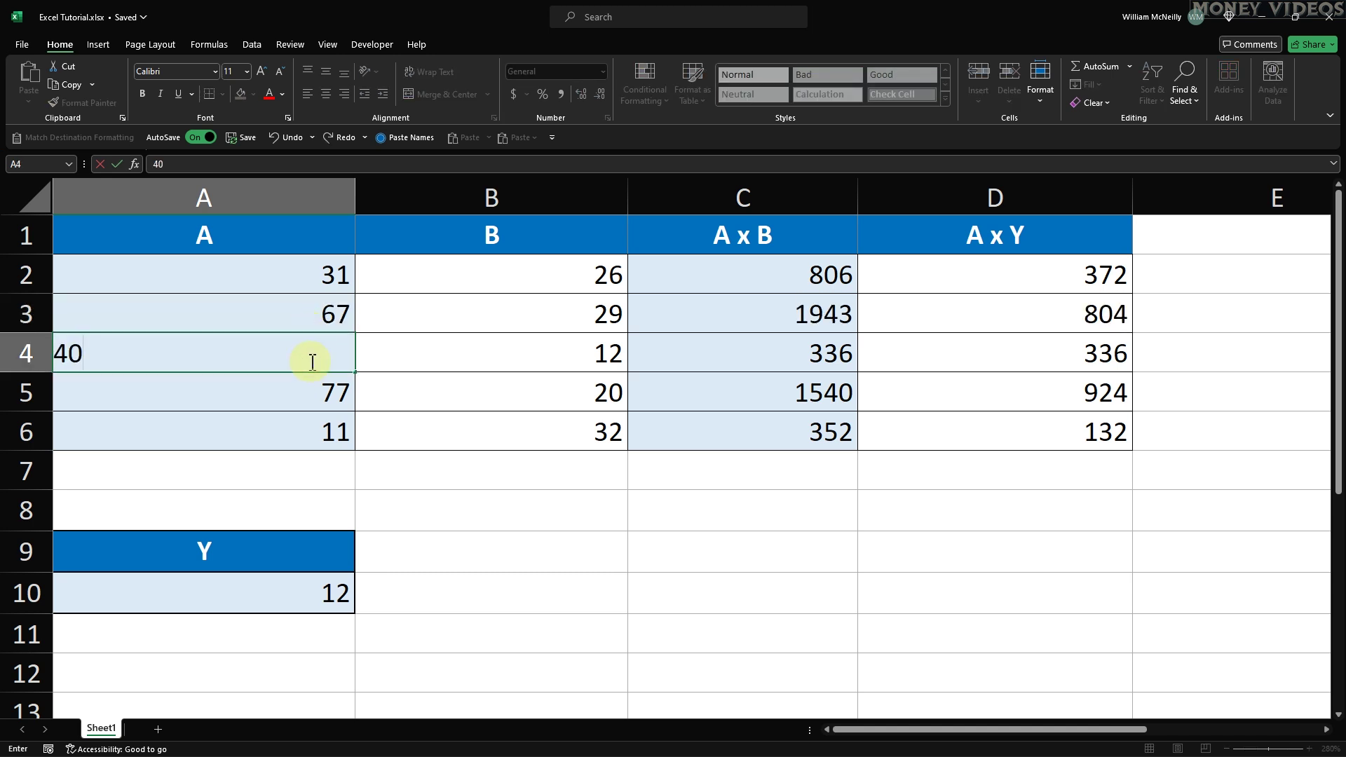
{"action": "type", "text": "3"}
{"action": "key", "text": "Return"}
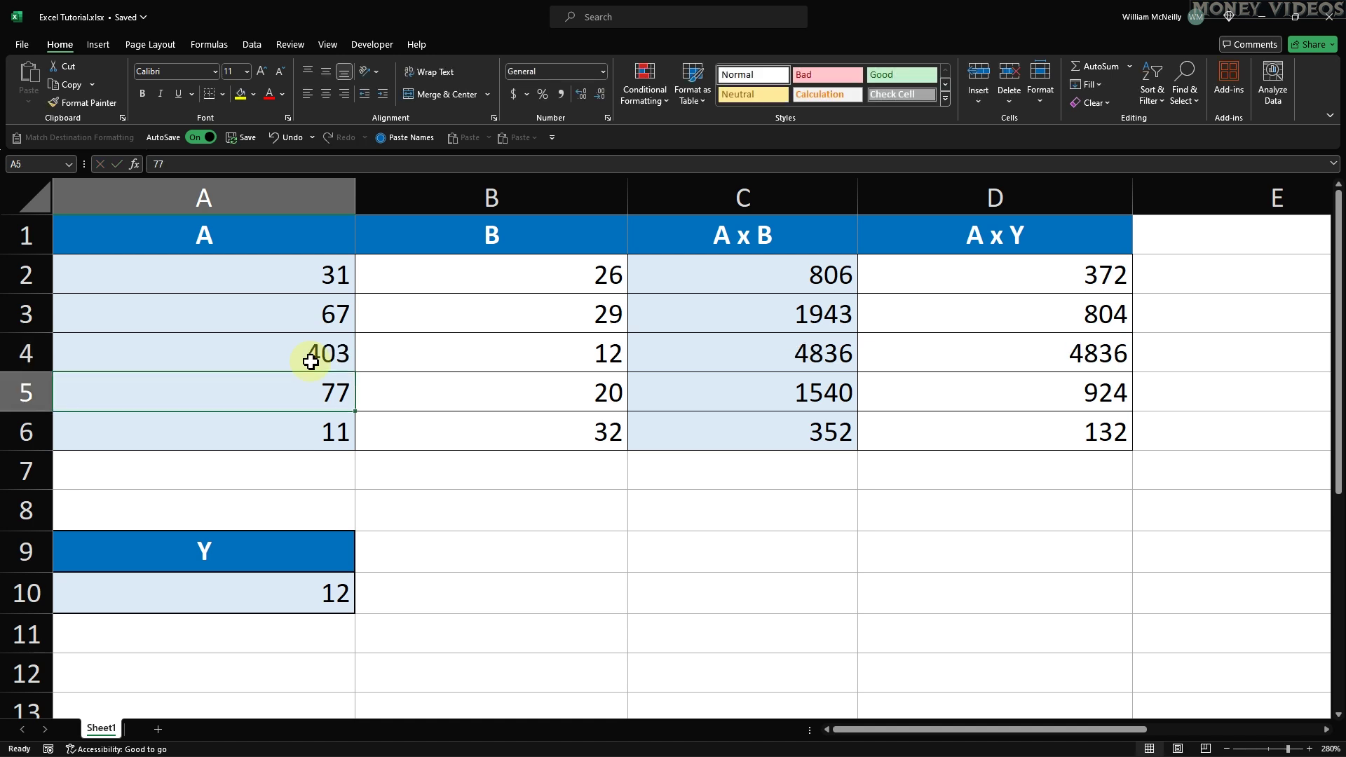
{"action": "left_click", "coordinate": [317, 434]}
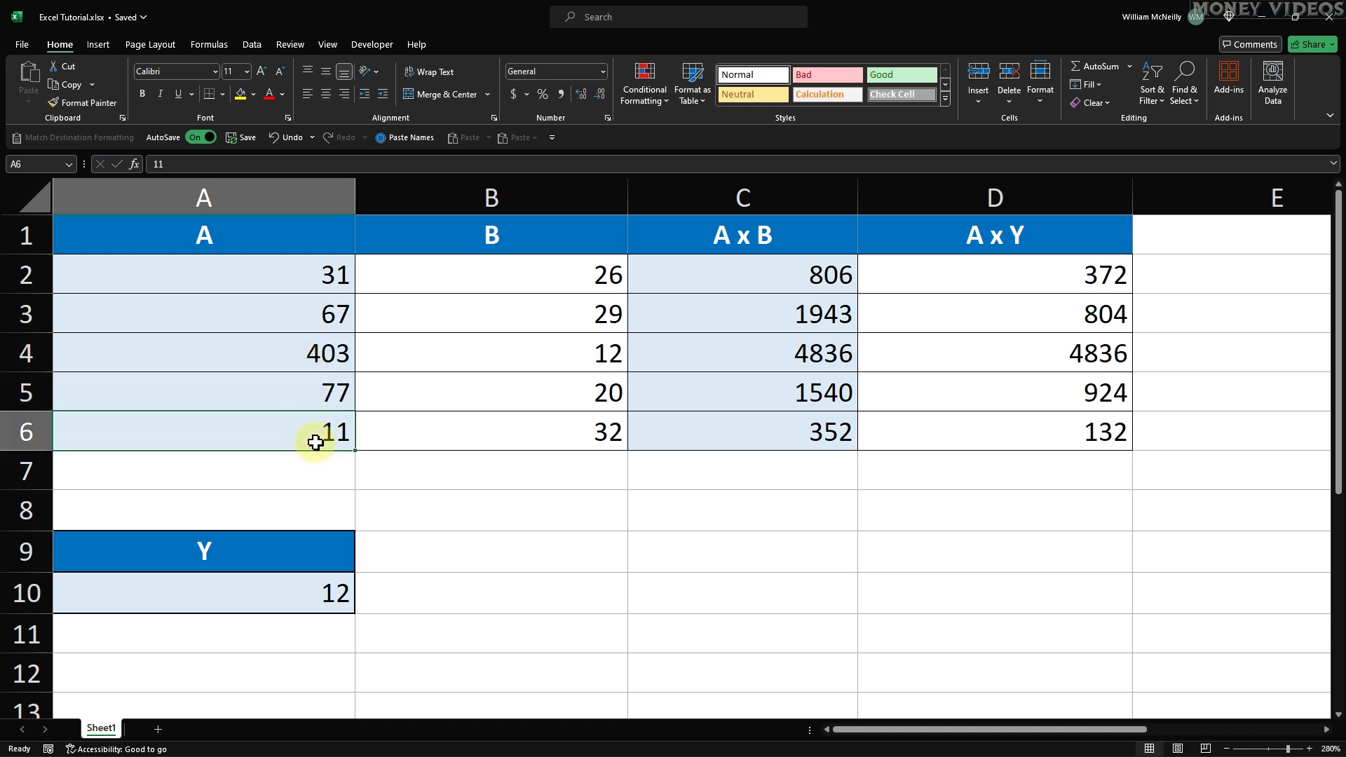
{"action": "type", "text": "66"}
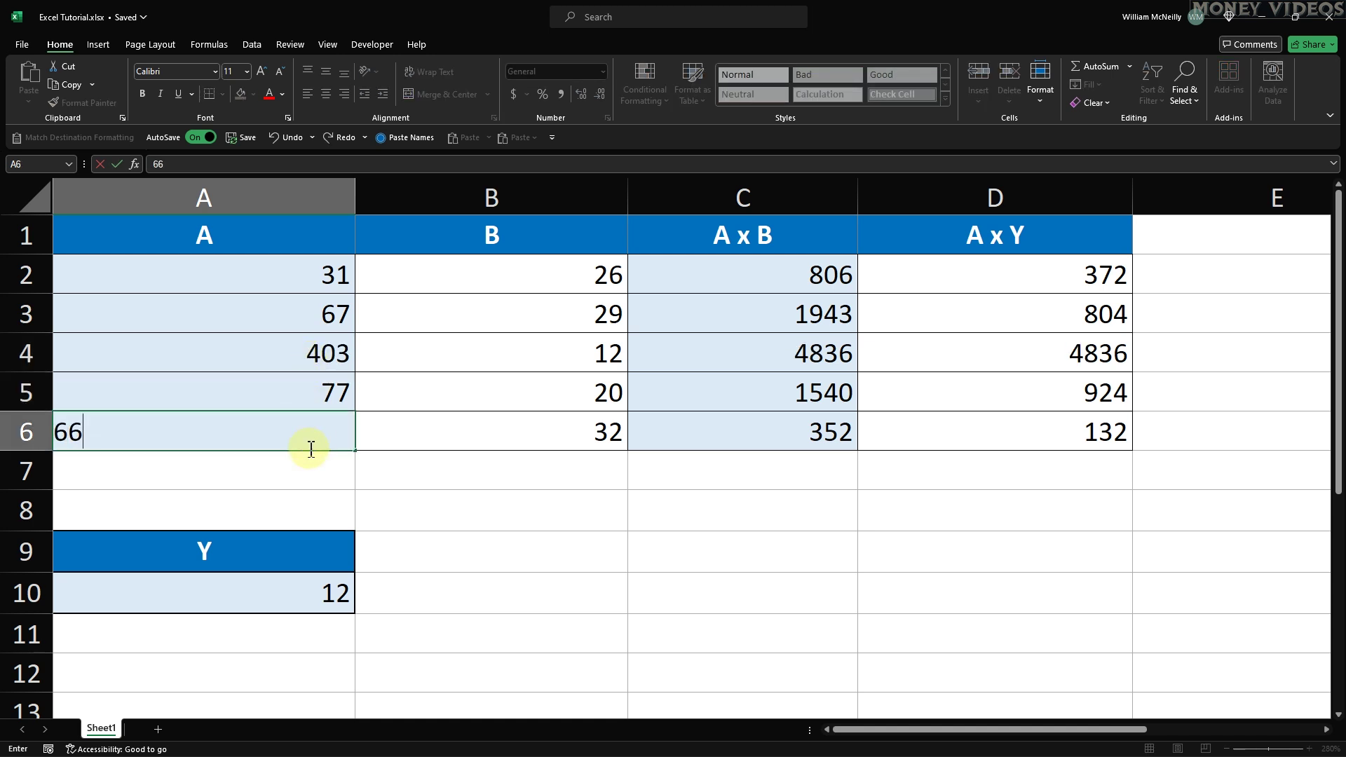
{"action": "key", "text": "Return"}
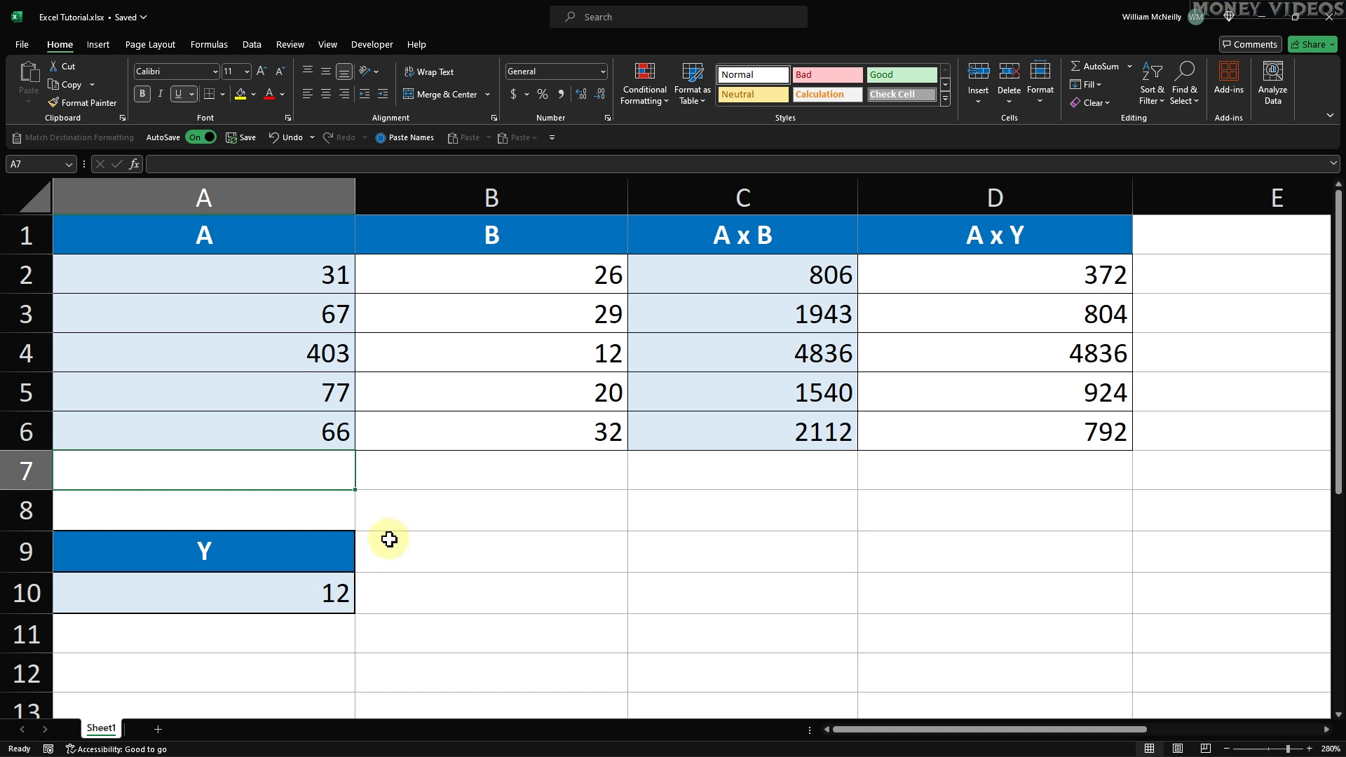
{"action": "left_click", "coordinate": [459, 423]}
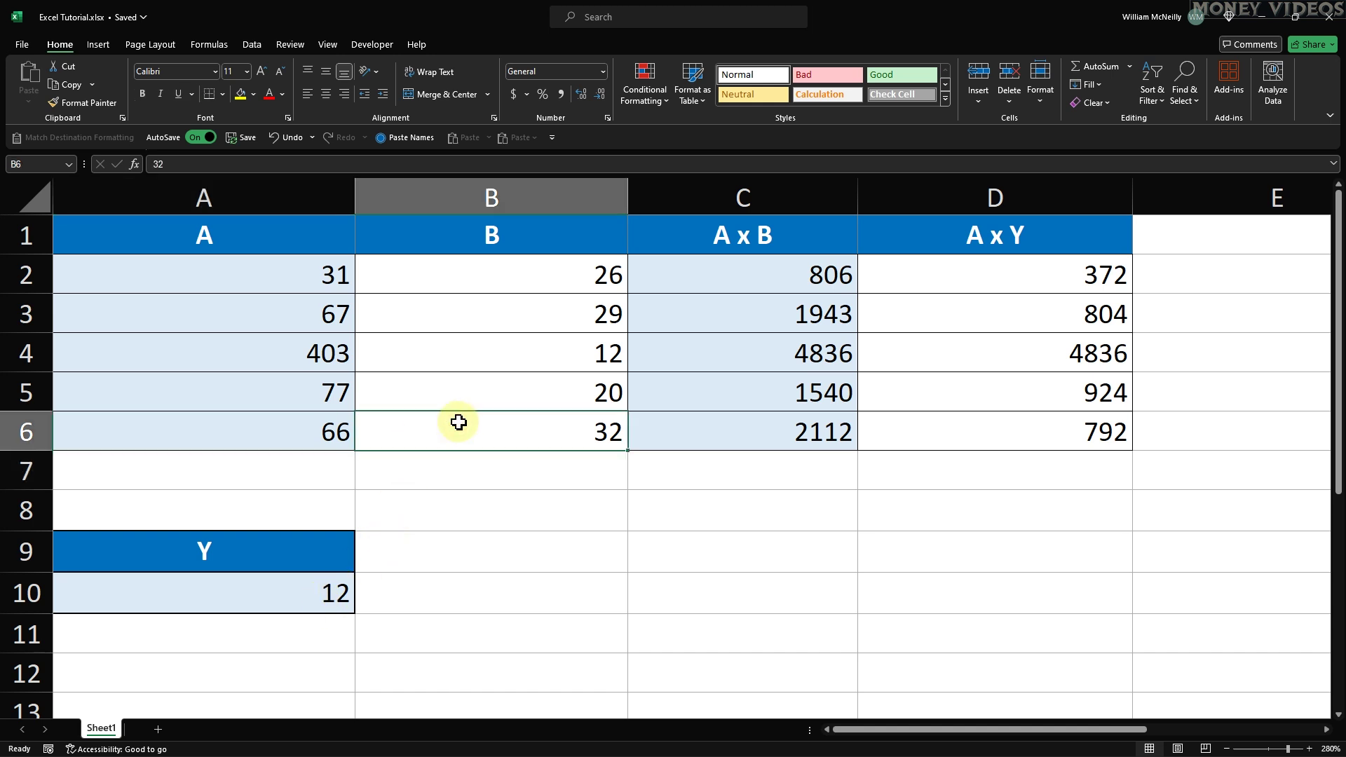
{"action": "type", "text": "5"}
{"action": "key", "text": "Return"}
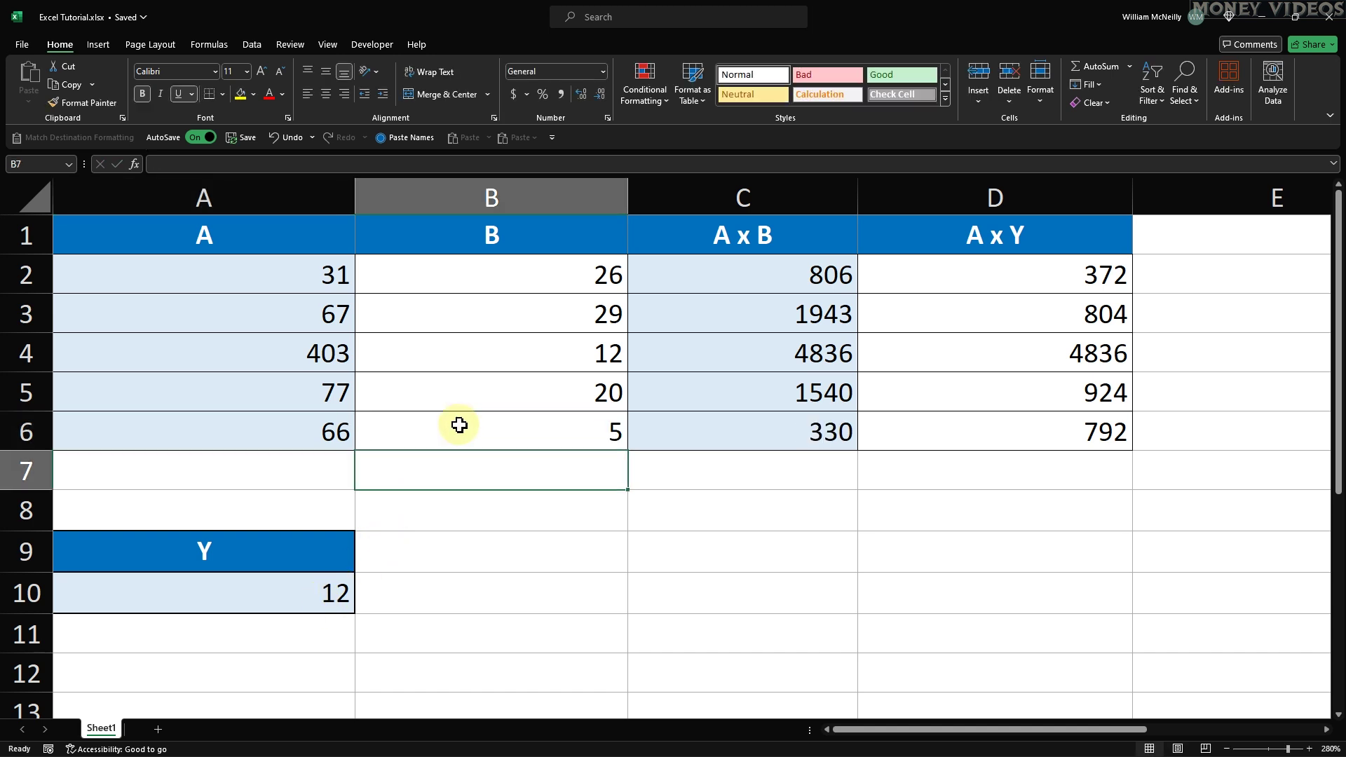